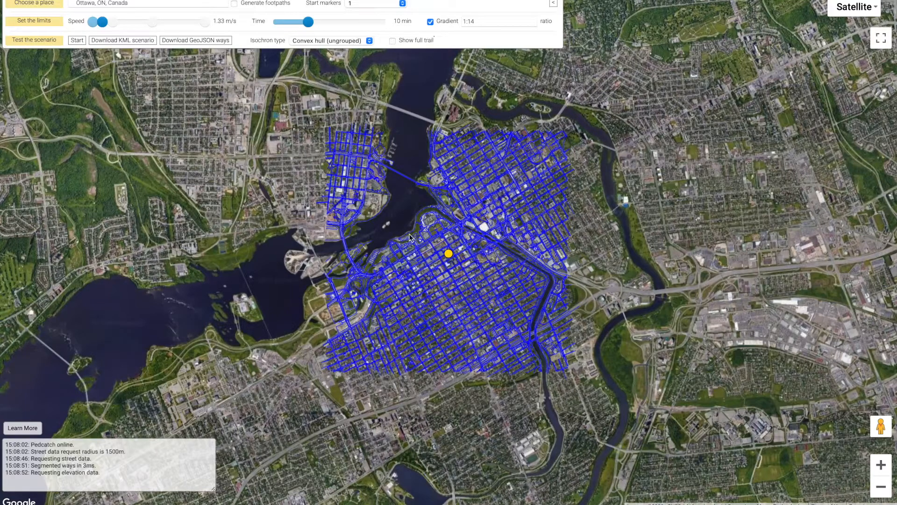
Step: Examine the street network around the start marker in downtown Ottawa, both in close-up and as a whole
{"action": "scroll", "coordinate": [413, 244], "scroll_direction": "up", "scroll_amount": 1}
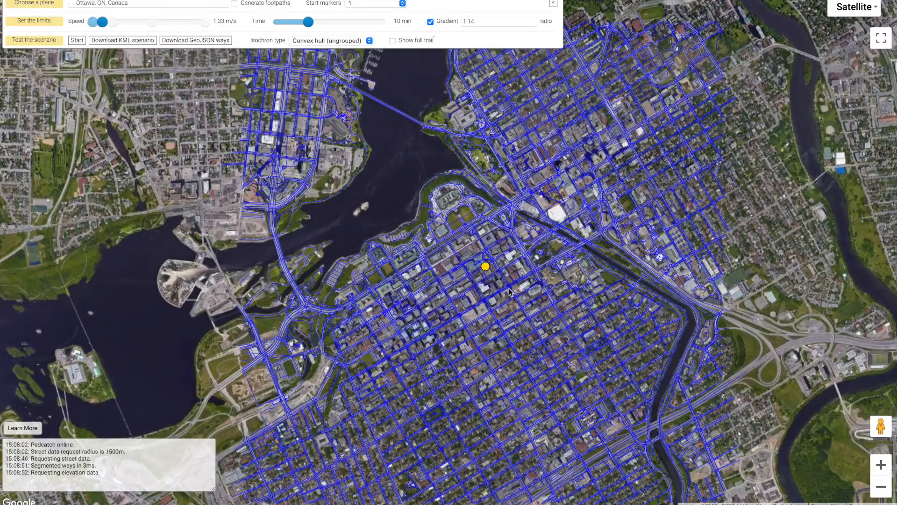
{"action": "scroll", "coordinate": [510, 292], "scroll_direction": "up", "scroll_amount": 1}
{"action": "scroll", "coordinate": [497, 286], "scroll_direction": "up", "scroll_amount": 1}
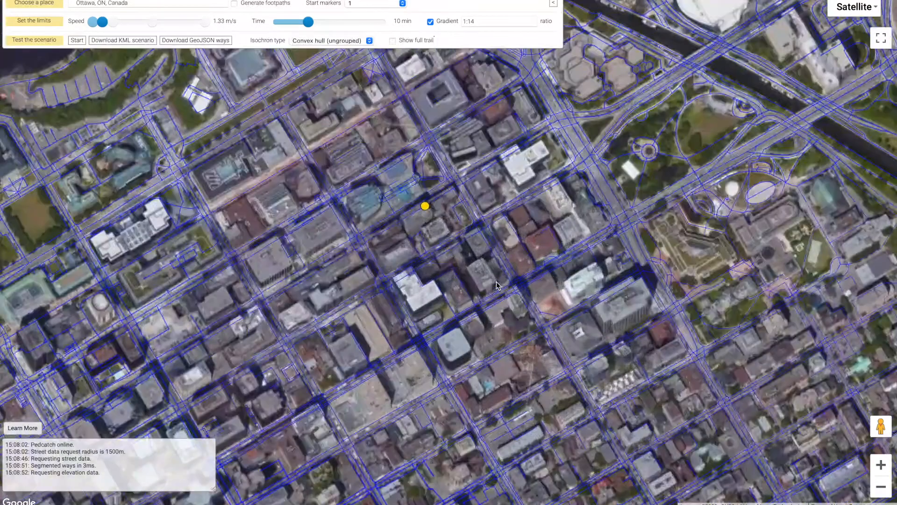
{"action": "scroll", "coordinate": [497, 285], "scroll_direction": "up", "scroll_amount": 1}
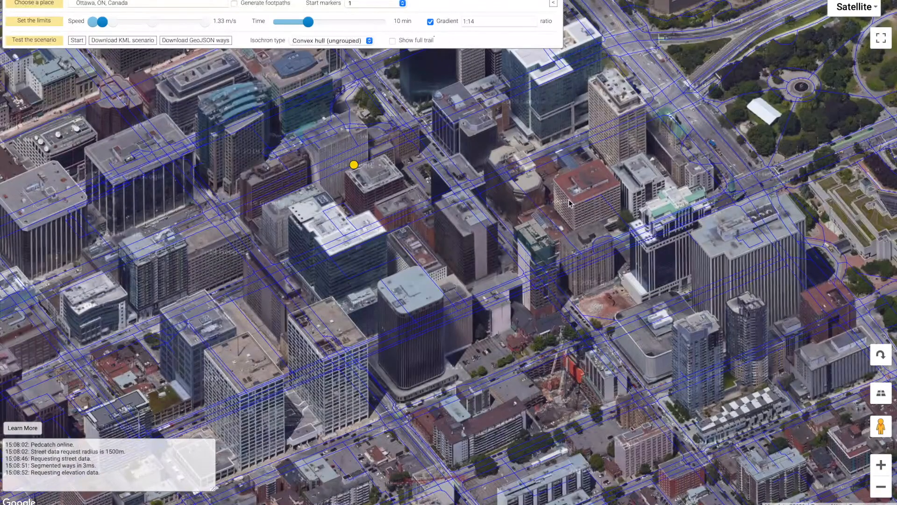
{"action": "scroll", "coordinate": [521, 245], "scroll_direction": "down", "scroll_amount": 1}
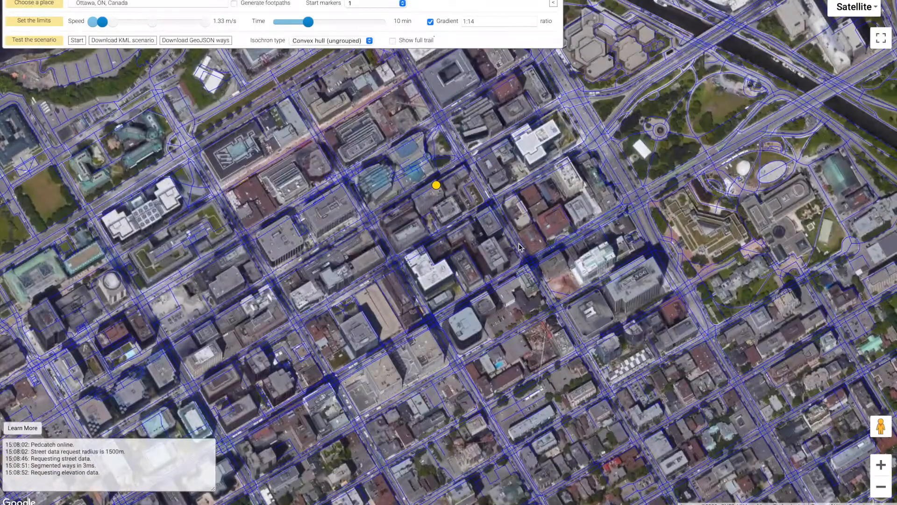
{"action": "scroll", "coordinate": [520, 246], "scroll_direction": "down", "scroll_amount": 2}
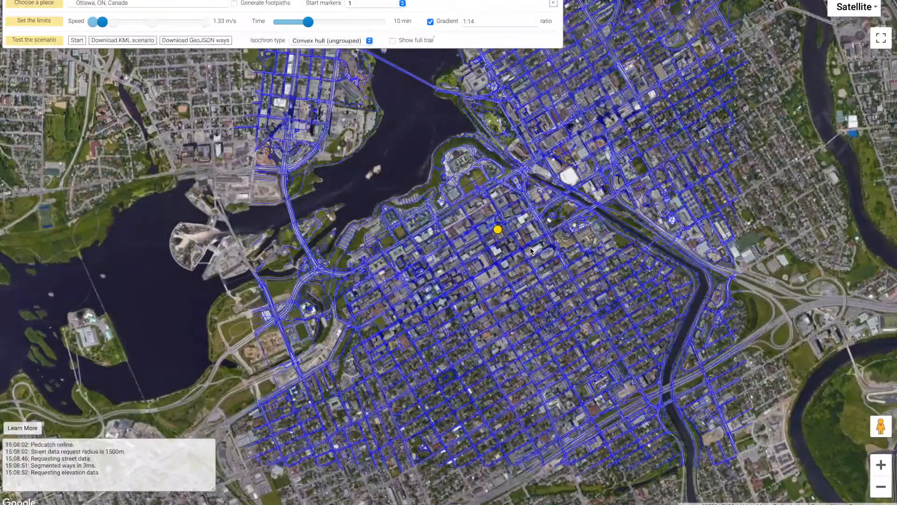
{"action": "left_click_drag", "start_coordinate": [537, 273], "coordinate": [565, 303]}
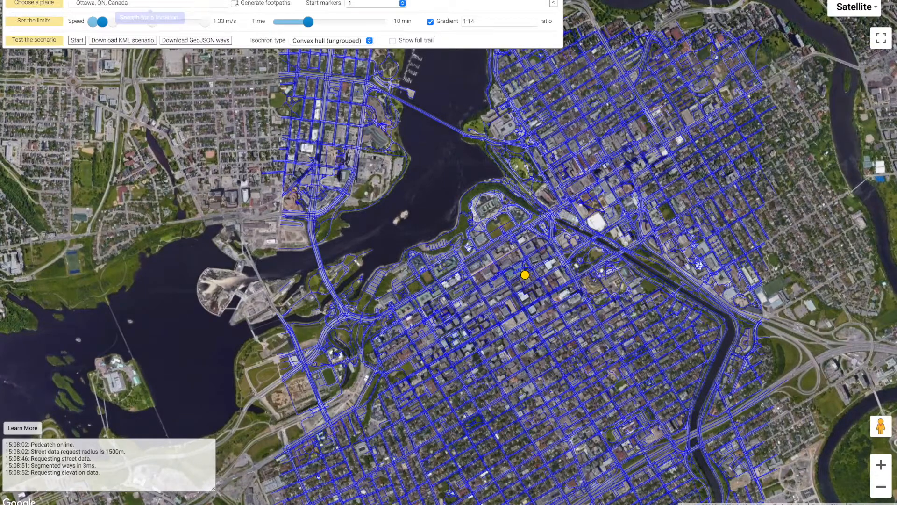
Step: Set the number of start markers to 3 (experimental) and position them in downtown Ottawa
{"action": "mouse_move", "coordinate": [362, 8]}
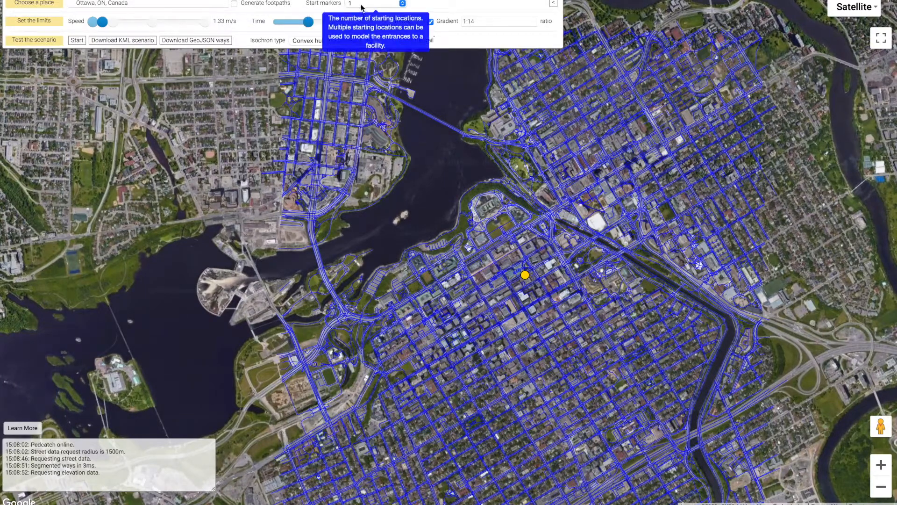
{"action": "left_click", "coordinate": [402, 3]}
{"action": "left_click", "coordinate": [393, 21]}
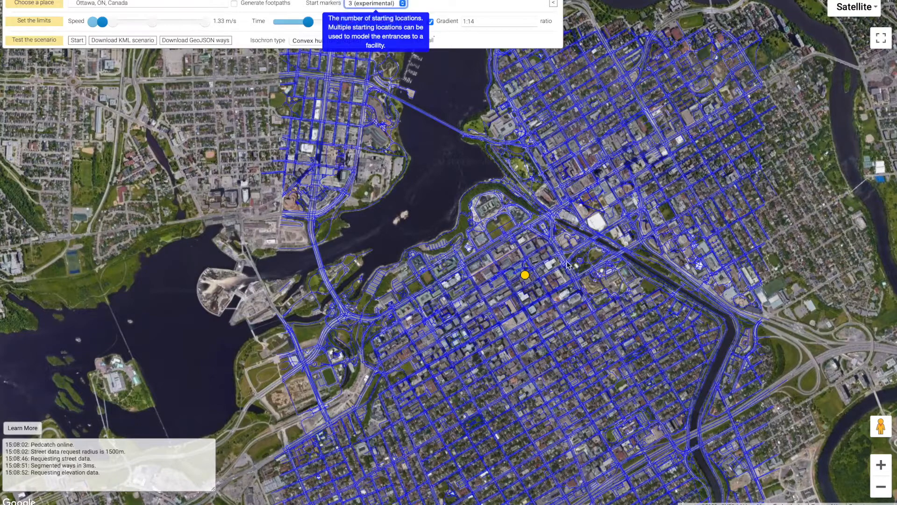
{"action": "mouse_move", "coordinate": [529, 278]}
{"action": "left_mouse_down"}
{"action": "mouse_move", "coordinate": [552, 296]}
{"action": "mouse_move", "coordinate": [526, 301]}
{"action": "left_mouse_up"}
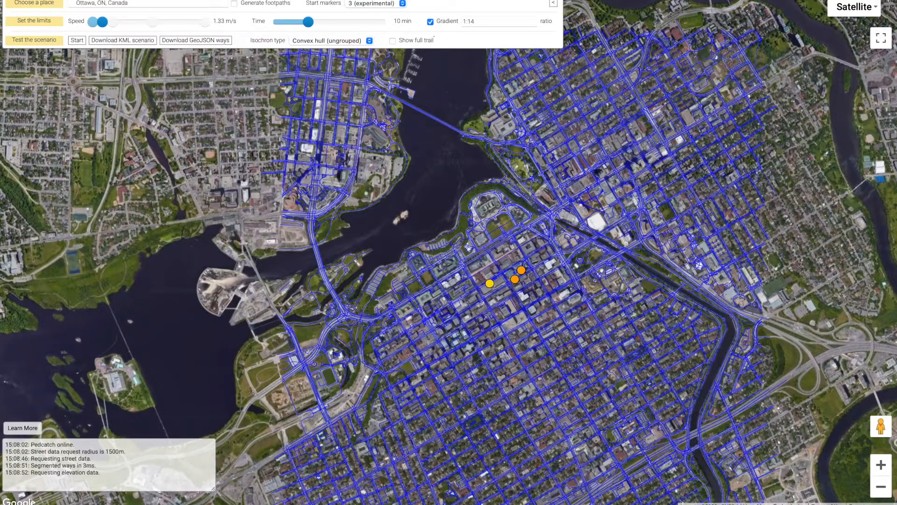
Step: Change the number of start markers again, adjust the time limit slightly and start the walking scenario
{"action": "left_click", "coordinate": [351, 4]}
{"action": "left_click", "coordinate": [356, 1]}
{"action": "mouse_move", "coordinate": [308, 24]}
{"action": "left_mouse_down"}
{"action": "mouse_move", "coordinate": [287, 26]}
{"action": "mouse_move", "coordinate": [310, 31]}
{"action": "left_mouse_up"}
{"action": "left_click", "coordinate": [77, 42]}
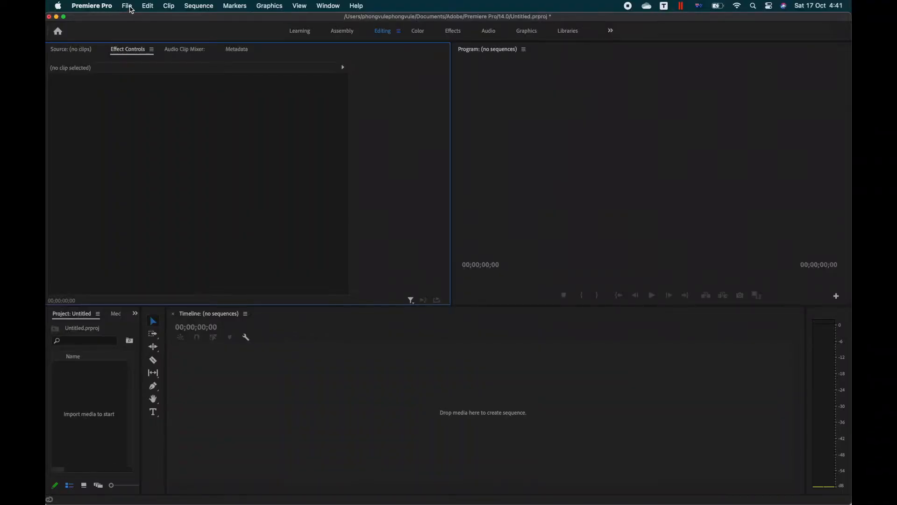
Step: In Premiere Pro, import all nine city videos from the Cities Pedcatch folder into the project
{"action": "left_click", "coordinate": [130, 7]}
{"action": "left_click", "coordinate": [185, 269]}
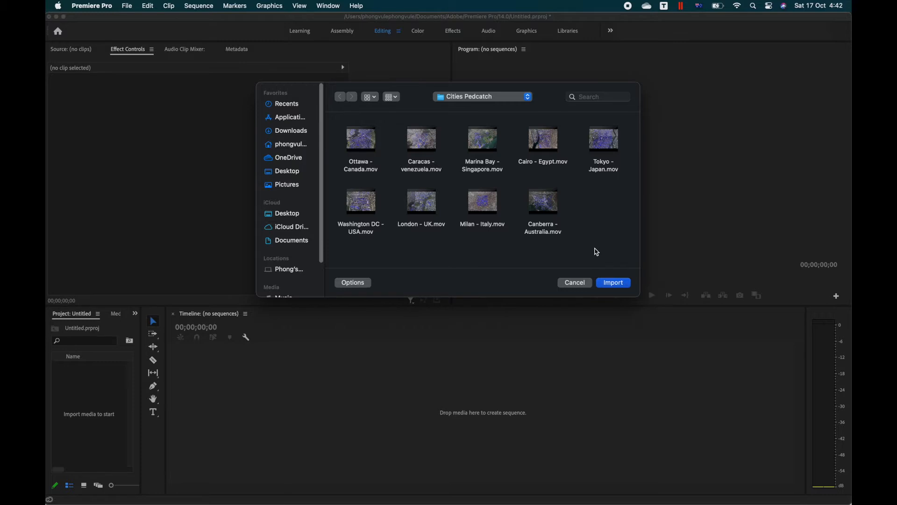
{"action": "left_click_drag", "start_coordinate": [630, 241], "coordinate": [345, 140]}
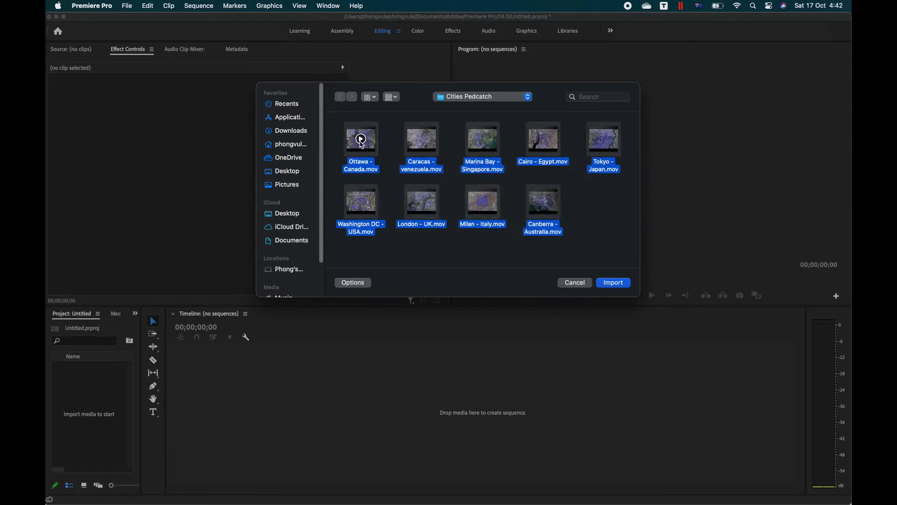
{"action": "left_click", "coordinate": [614, 283]}
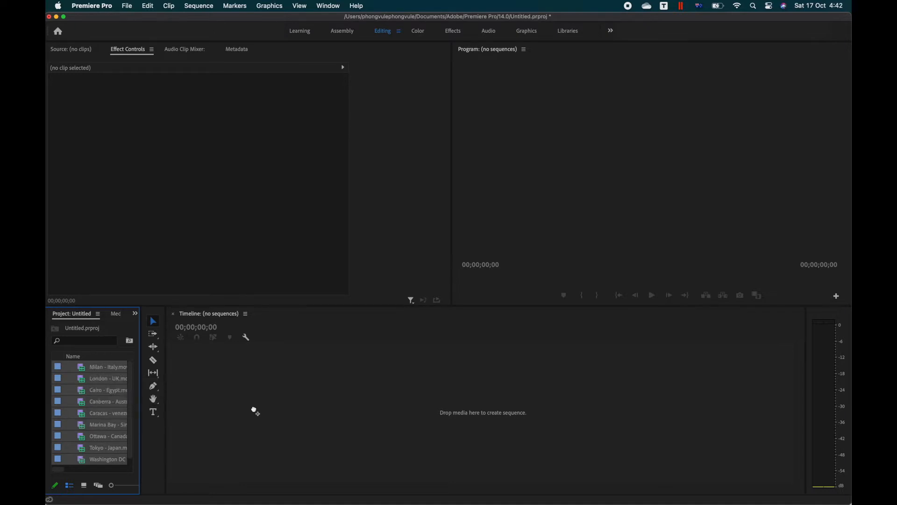
Step: Create a sequence from the imported city videos and select the Washington DC - USA clip in it
{"action": "left_click_drag", "start_coordinate": [255, 411], "coordinate": [255, 411]}
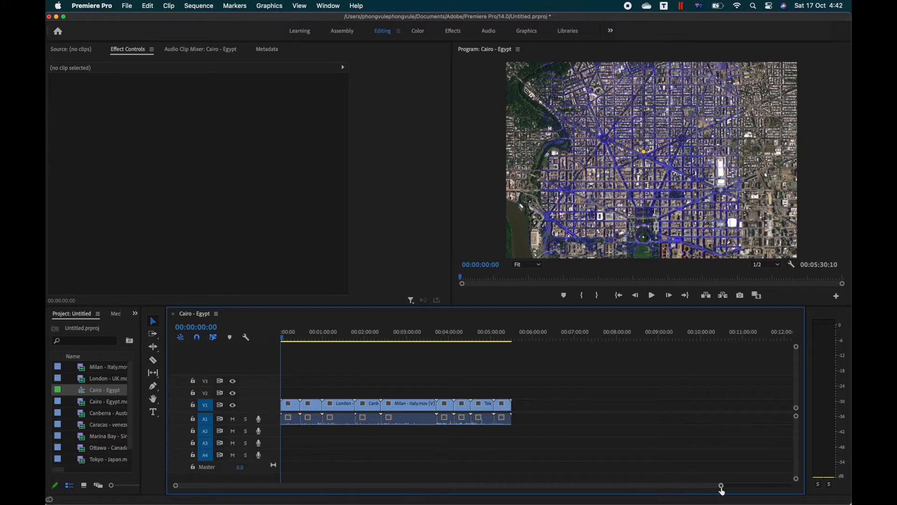
{"action": "mouse_move", "coordinate": [722, 487]}
{"action": "left_mouse_down"}
{"action": "mouse_move", "coordinate": [473, 496]}
{"action": "mouse_move", "coordinate": [535, 495]}
{"action": "left_mouse_up"}
{"action": "left_click", "coordinate": [436, 409]}
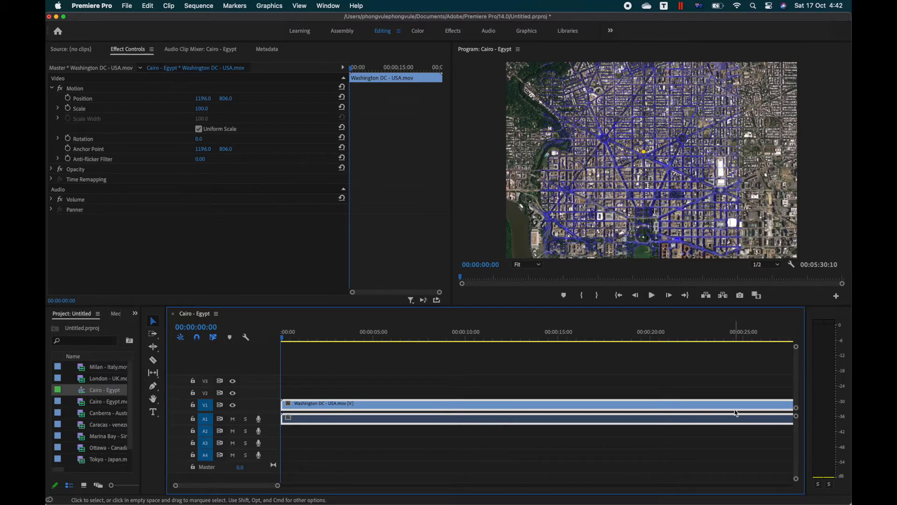
Step: Find where the simulation finishes in the Washington DC clip and trim the clip's end to about 27 seconds
{"action": "left_click_drag", "start_coordinate": [284, 341], "coordinate": [776, 376]}
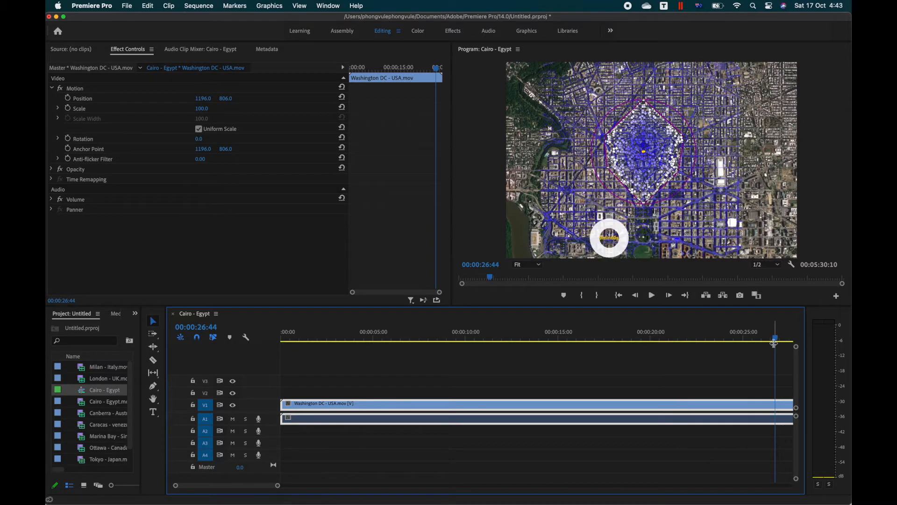
{"action": "left_click_drag", "start_coordinate": [779, 342], "coordinate": [785, 339]}
{"action": "mouse_move", "coordinate": [279, 487]}
{"action": "left_mouse_down"}
{"action": "mouse_move", "coordinate": [230, 486]}
{"action": "mouse_move", "coordinate": [296, 490]}
{"action": "mouse_move", "coordinate": [219, 487]}
{"action": "left_mouse_up"}
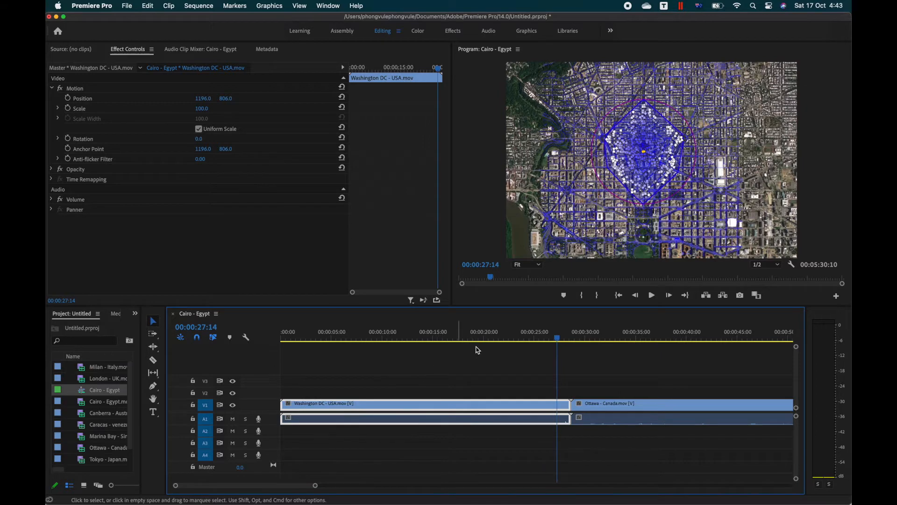
{"action": "left_click_drag", "start_coordinate": [559, 341], "coordinate": [505, 344]}
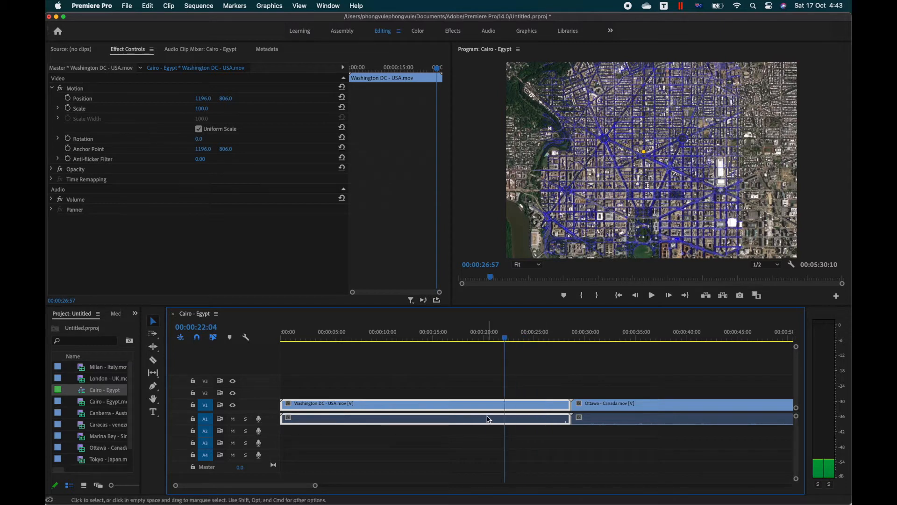
{"action": "left_click_drag", "start_coordinate": [504, 342], "coordinate": [541, 344]}
{"action": "left_click", "coordinate": [651, 295]}
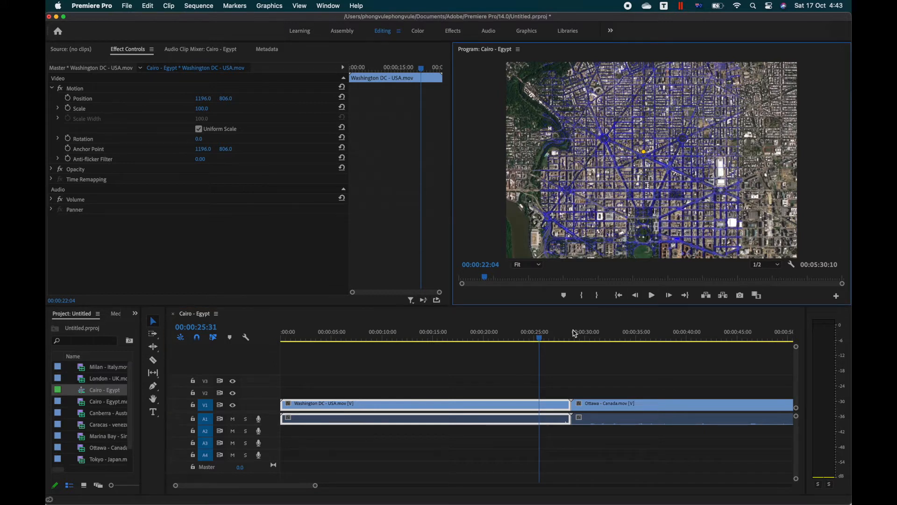
{"action": "left_click", "coordinate": [540, 339]}
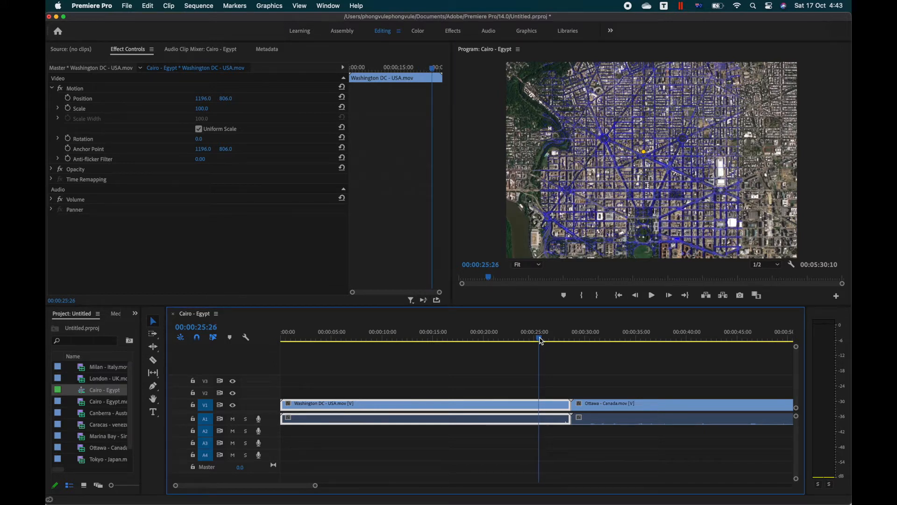
{"action": "mouse_move", "coordinate": [541, 342]}
{"action": "left_mouse_down"}
{"action": "mouse_move", "coordinate": [530, 341]}
{"action": "mouse_move", "coordinate": [558, 343]}
{"action": "left_mouse_up"}
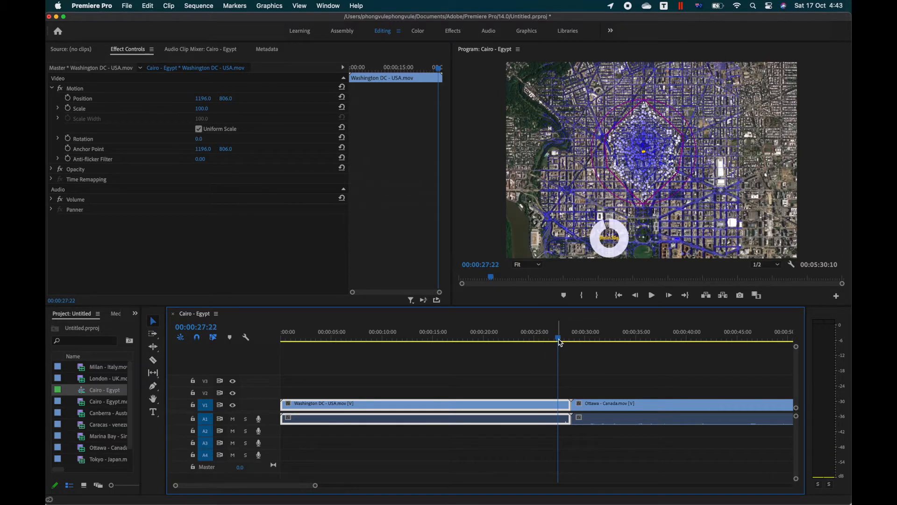
{"action": "mouse_move", "coordinate": [560, 342]}
{"action": "left_mouse_down"}
{"action": "mouse_move", "coordinate": [476, 343]}
{"action": "mouse_move", "coordinate": [554, 340]}
{"action": "left_mouse_up"}
{"action": "left_click_drag", "start_coordinate": [569, 408], "coordinate": [558, 408]}
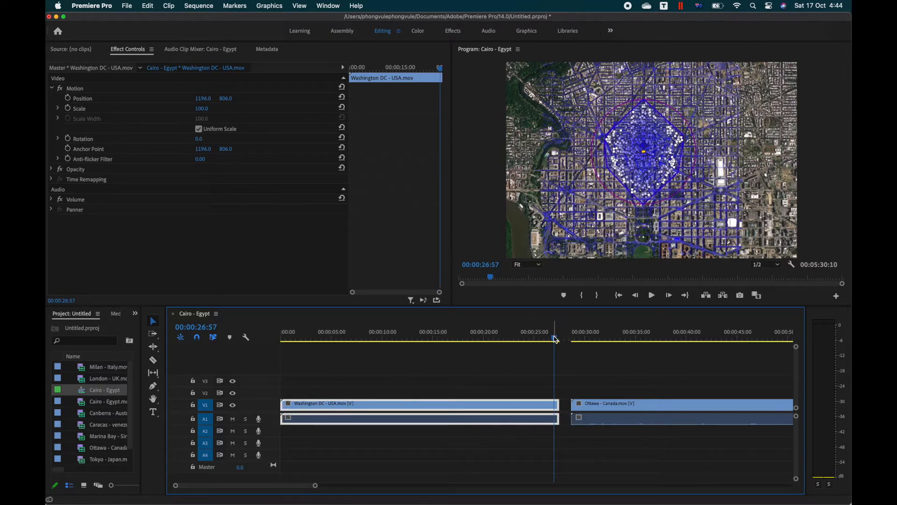
Step: Trim the lead-in off the start of the Washington DC clip and move the clip back near the sequence's beginning
{"action": "left_click_drag", "start_coordinate": [555, 340], "coordinate": [349, 339]}
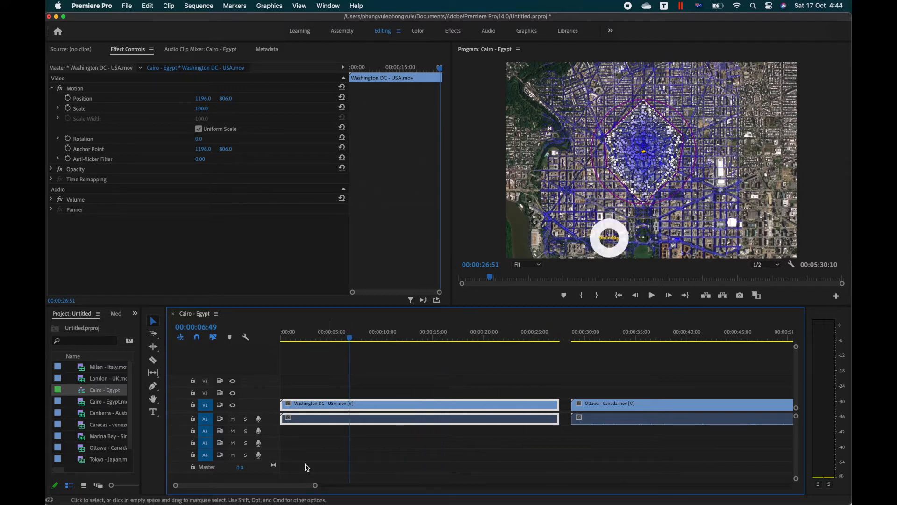
{"action": "left_click_drag", "start_coordinate": [282, 405], "coordinate": [293, 406]}
{"action": "left_click_drag", "start_coordinate": [376, 411], "coordinate": [368, 411]}
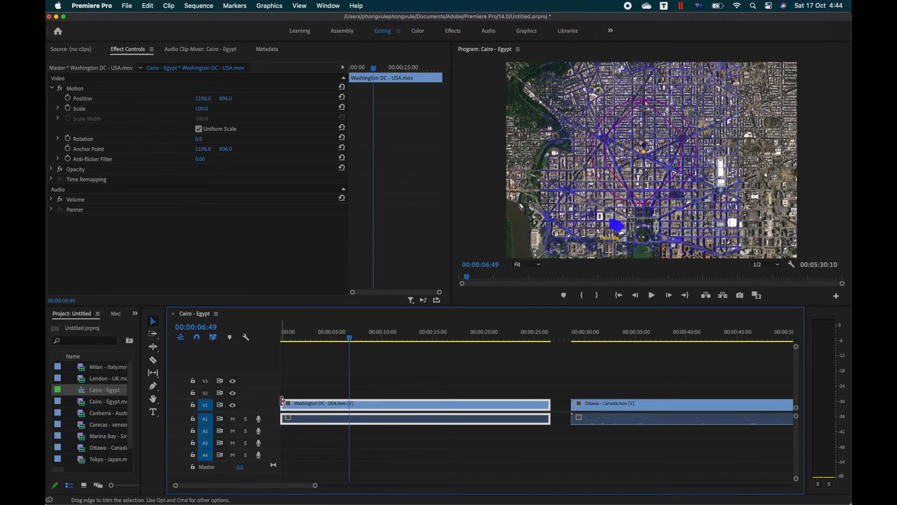
{"action": "left_click_drag", "start_coordinate": [349, 339], "coordinate": [312, 341]}
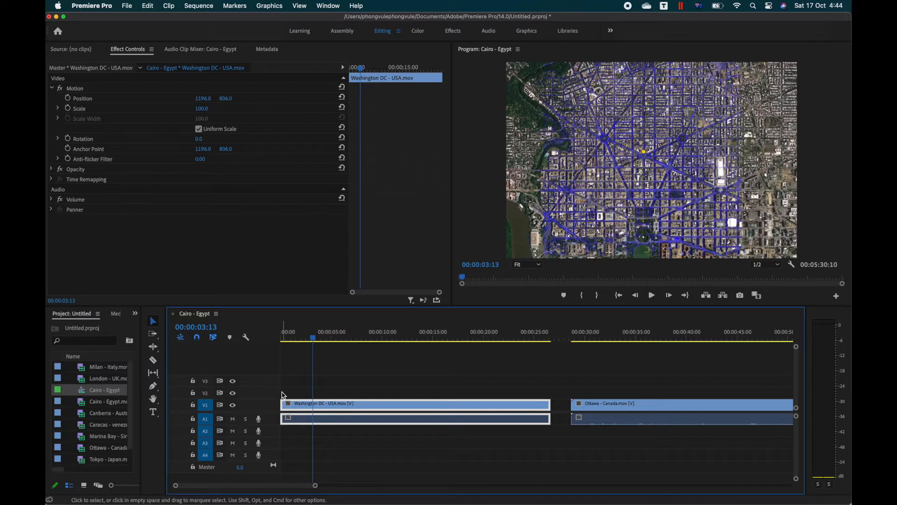
{"action": "left_click_drag", "start_coordinate": [281, 403], "coordinate": [290, 405]}
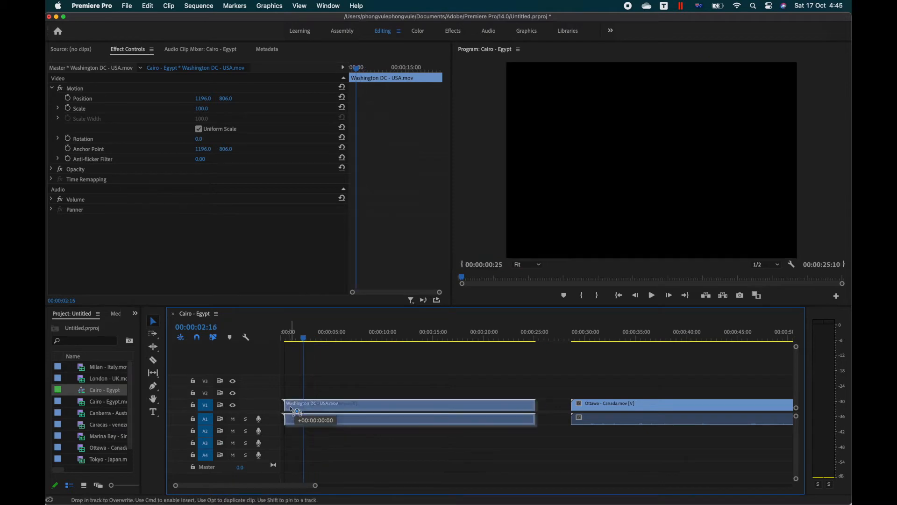
{"action": "left_click_drag", "start_coordinate": [292, 408], "coordinate": [286, 410]}
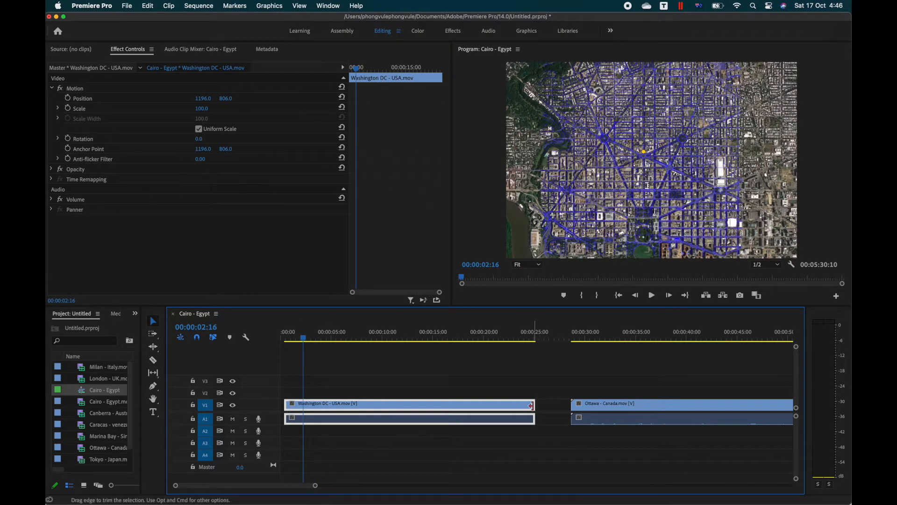
Step: Try a playback speed of 160% on the Washington DC clip and undo the change
{"action": "right_click", "coordinate": [340, 411]}
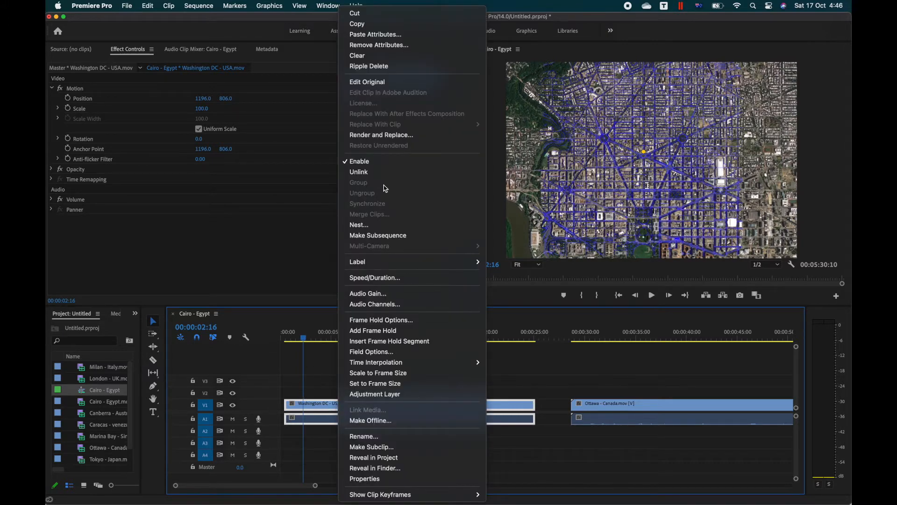
{"action": "mouse_move", "coordinate": [382, 265]}
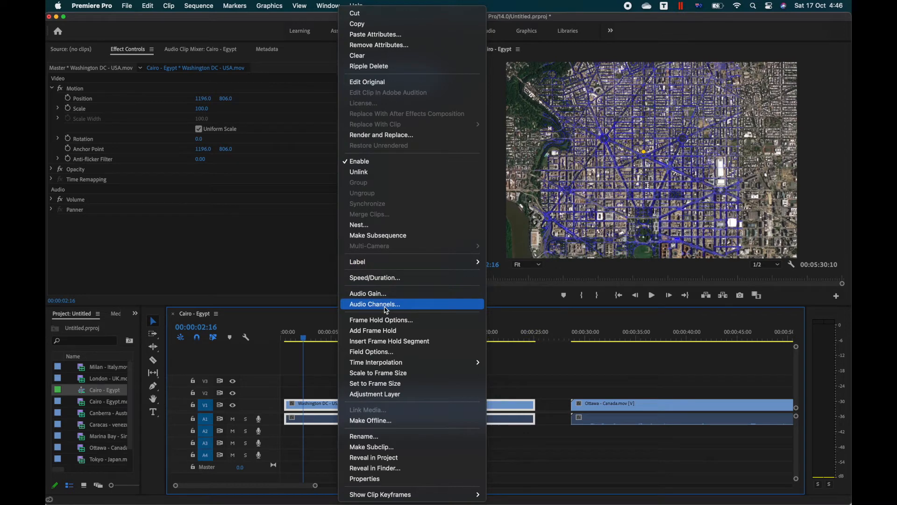
{"action": "left_click", "coordinate": [390, 279]}
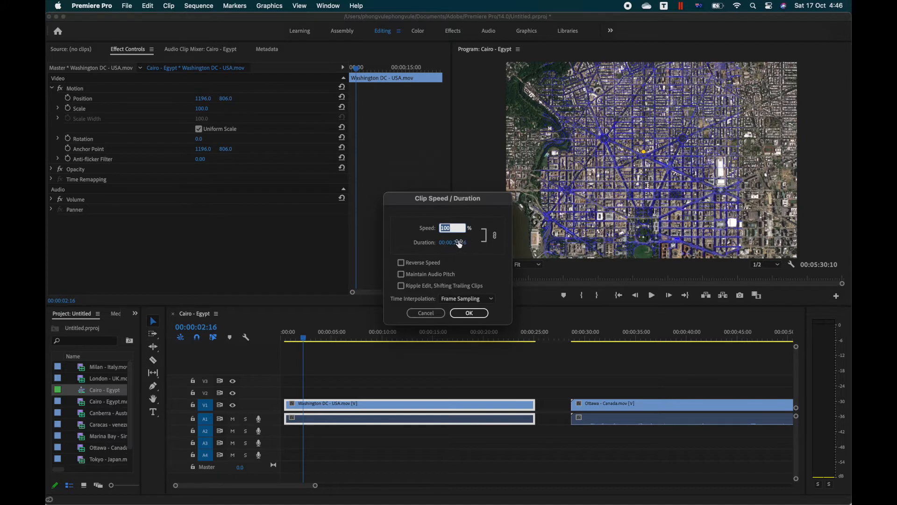
{"action": "type", "text": "160"}
{"action": "key", "text": "Return"}
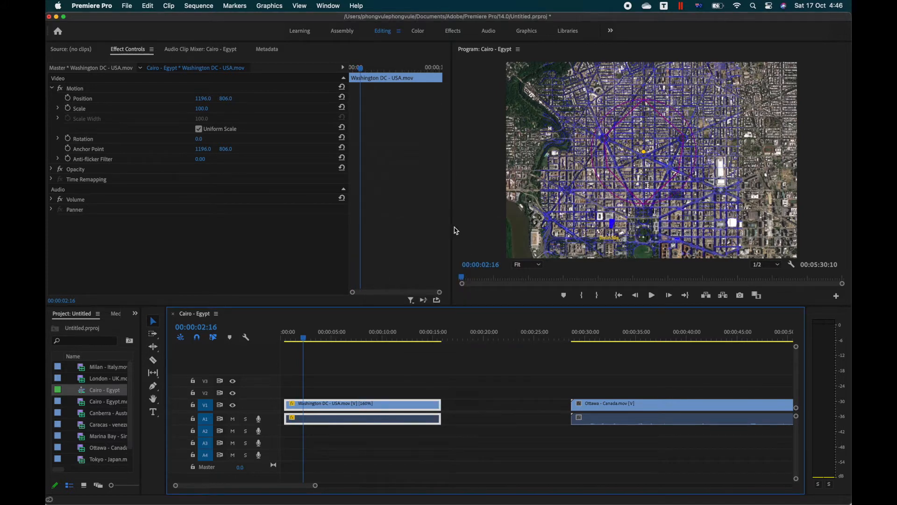
{"action": "key", "text": "super+z"}
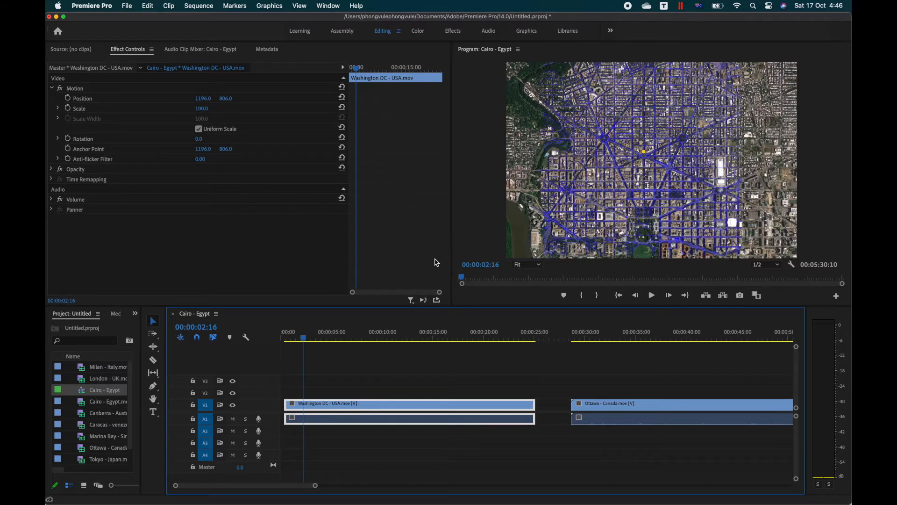
Step: Set the Washington DC clip's speed to 165%
{"action": "right_click", "coordinate": [359, 409]}
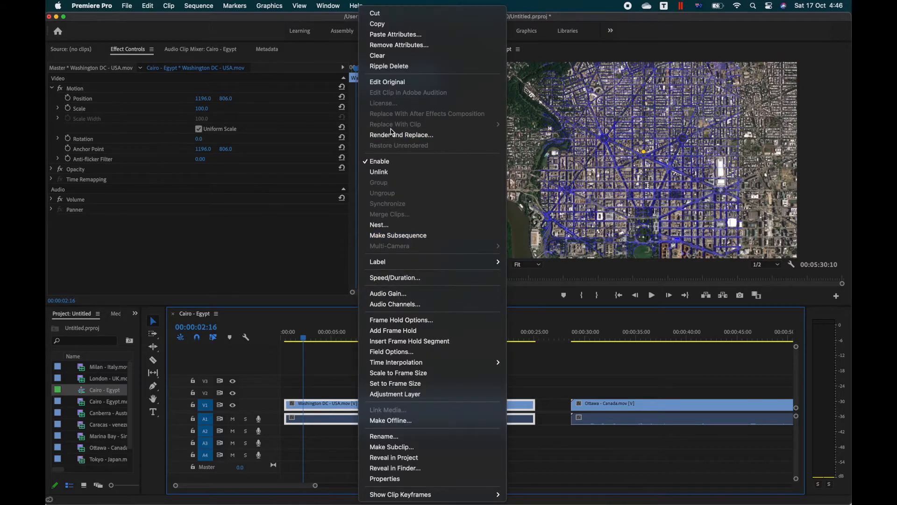
{"action": "left_click", "coordinate": [422, 279]}
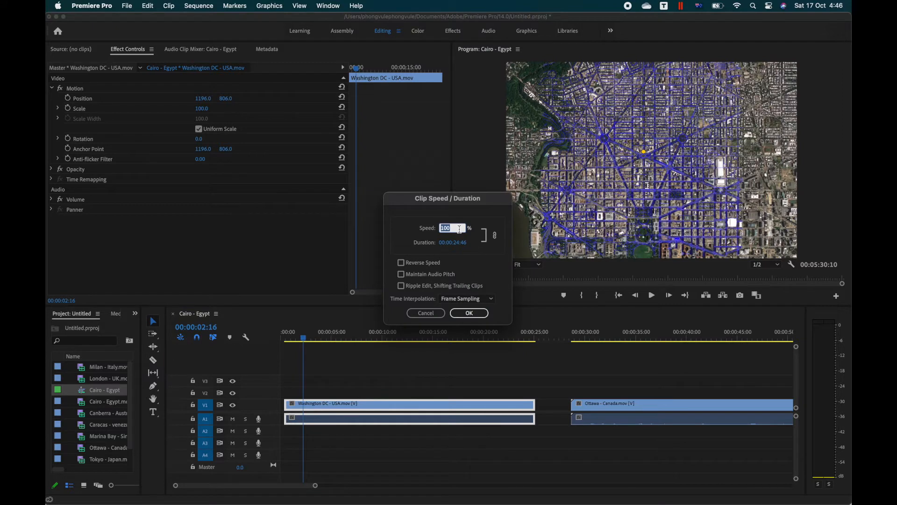
{"action": "type", "text": "165"}
{"action": "left_click", "coordinate": [469, 313]}
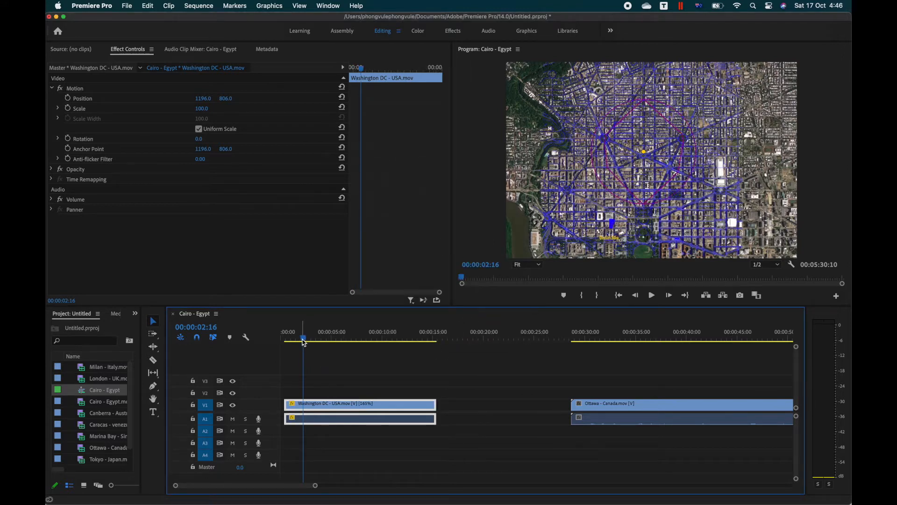
Step: Snap the Washington DC clip to the very start of the sequence and play it through to its end
{"action": "left_click_drag", "start_coordinate": [304, 343], "coordinate": [282, 341]}
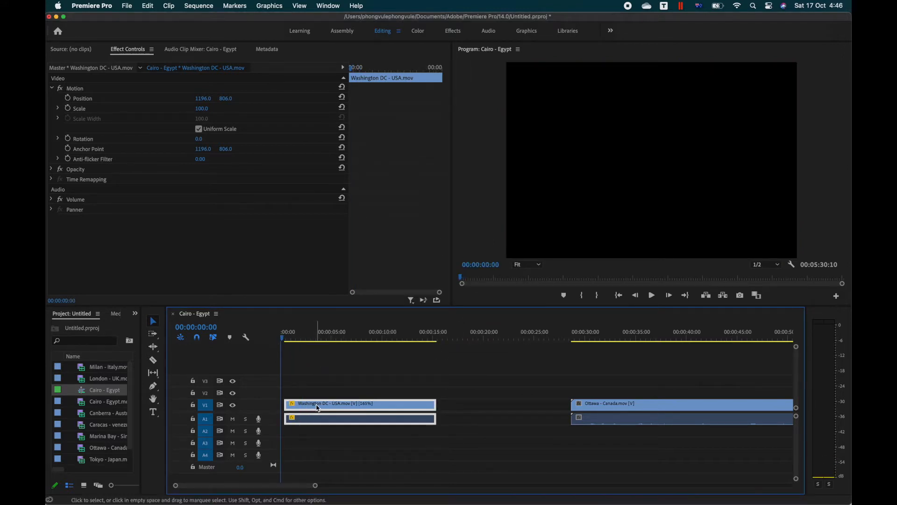
{"action": "left_click_drag", "start_coordinate": [318, 408], "coordinate": [308, 410]}
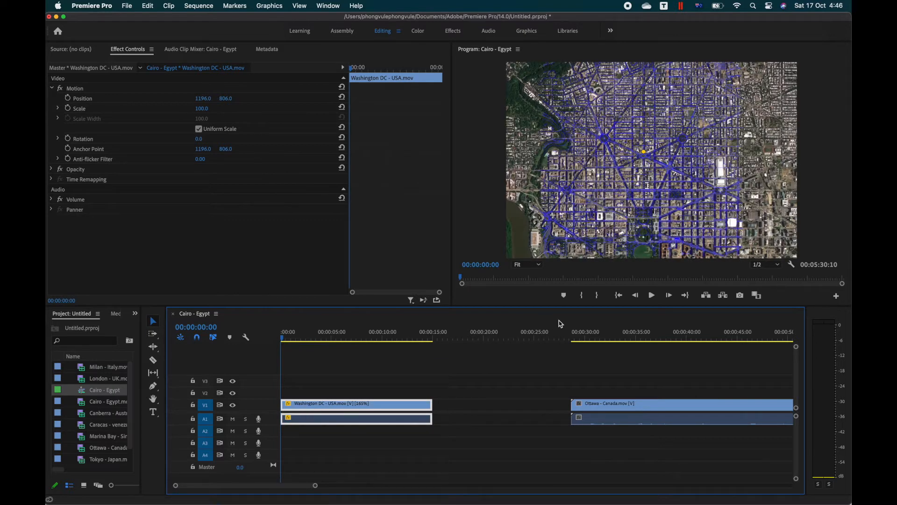
{"action": "left_click", "coordinate": [652, 295]}
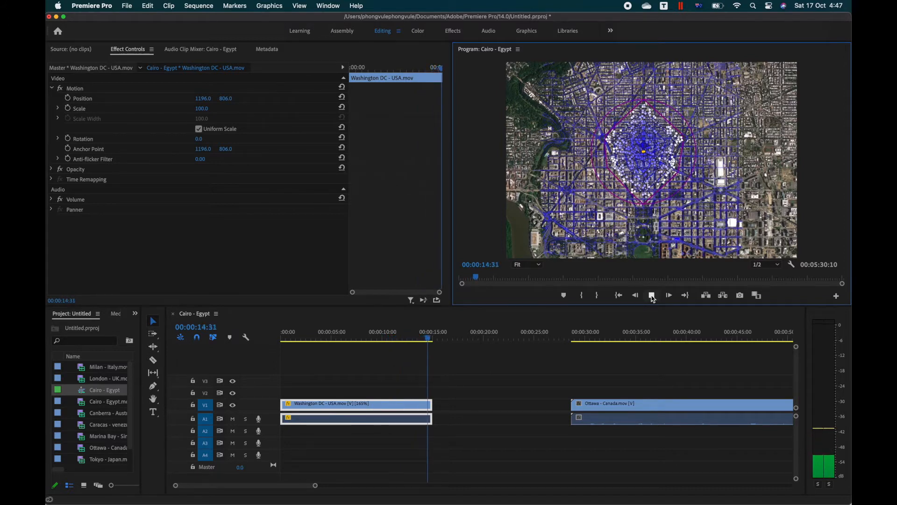
{"action": "left_click", "coordinate": [651, 297]}
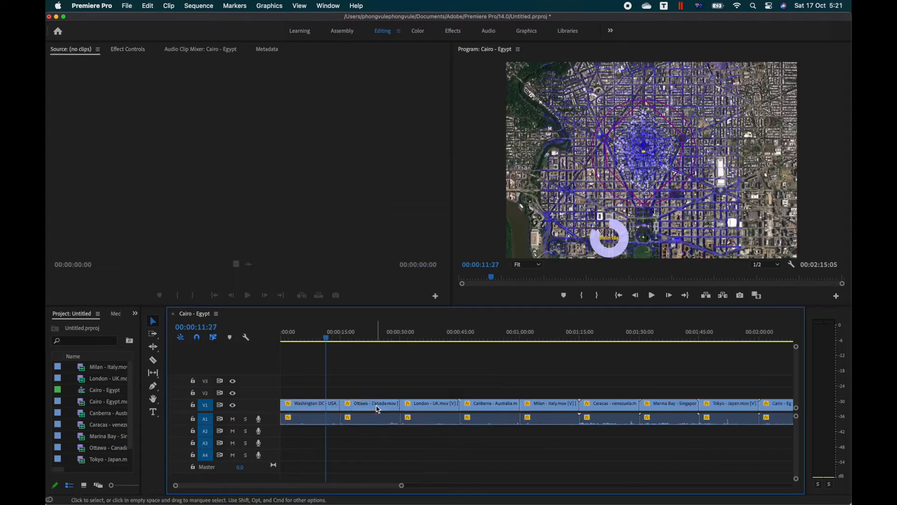
{"action": "left_click_drag", "start_coordinate": [355, 416], "coordinate": [443, 413]}
{"action": "left_click", "coordinate": [442, 413]}
{"action": "left_click", "coordinate": [373, 415]}
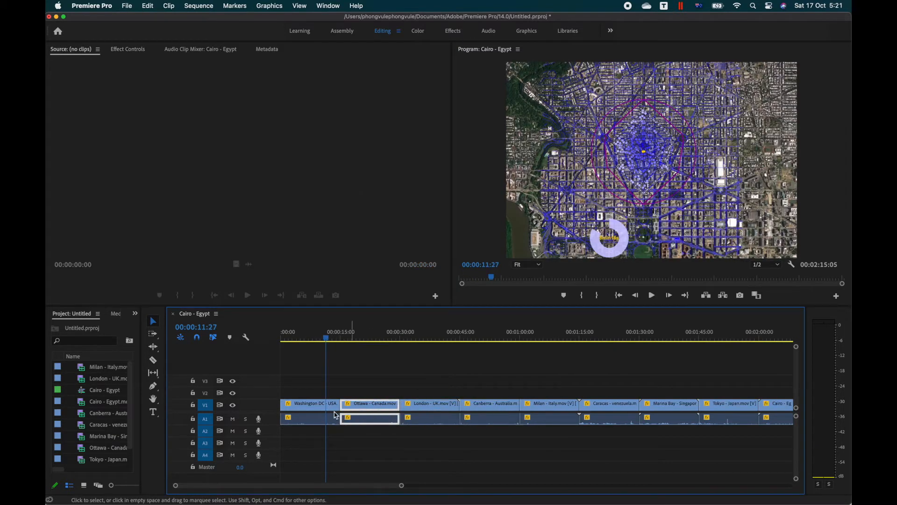
Step: Set the Washington DC clip's motion scale to 32
{"action": "left_click", "coordinate": [304, 409]}
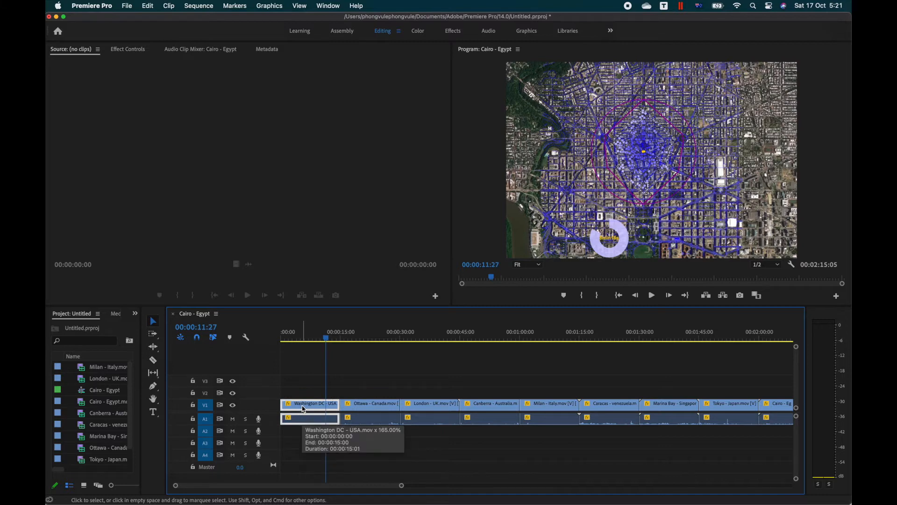
{"action": "double_click", "coordinate": [305, 409]}
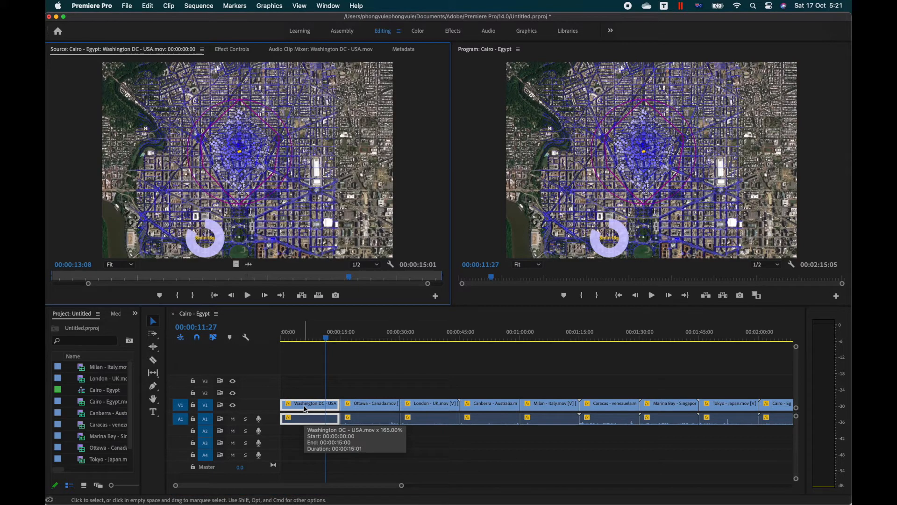
{"action": "left_click", "coordinate": [242, 52]}
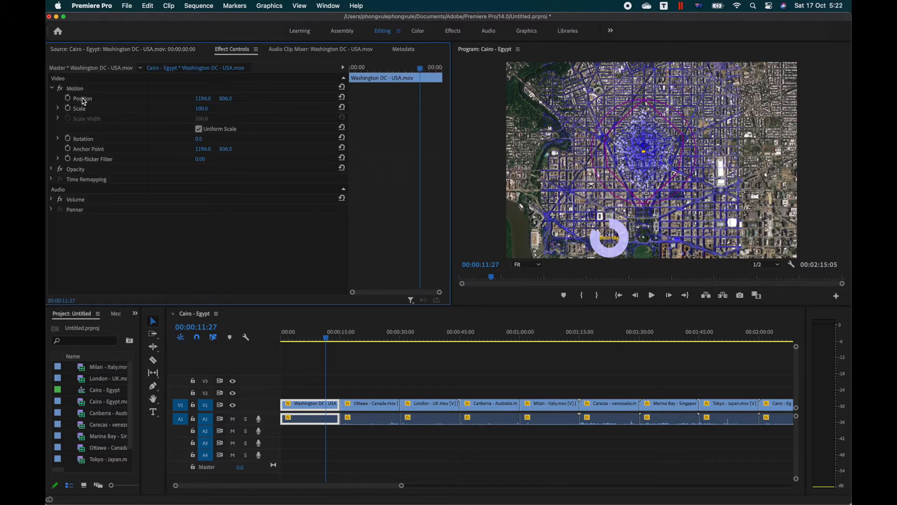
{"action": "left_click", "coordinate": [58, 109]}
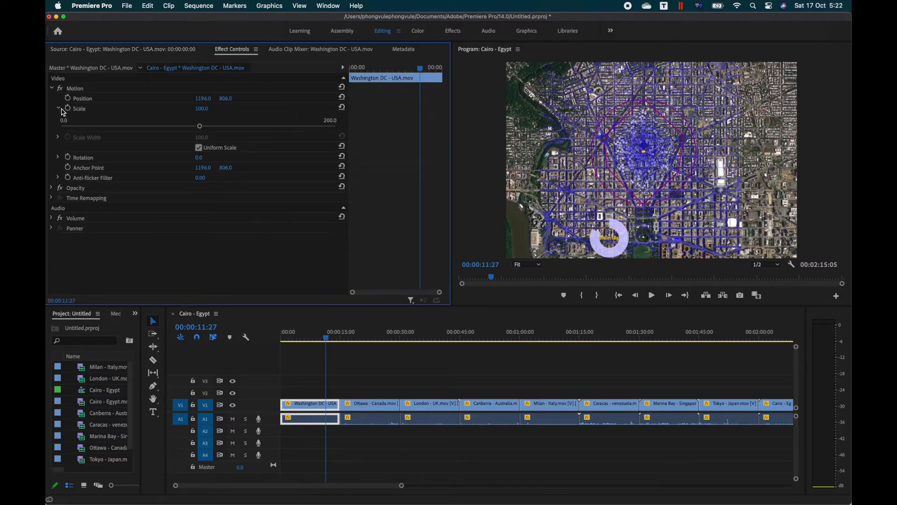
{"action": "left_click", "coordinate": [202, 108]}
{"action": "type", "text": "32"}
{"action": "key", "text": "Return"}
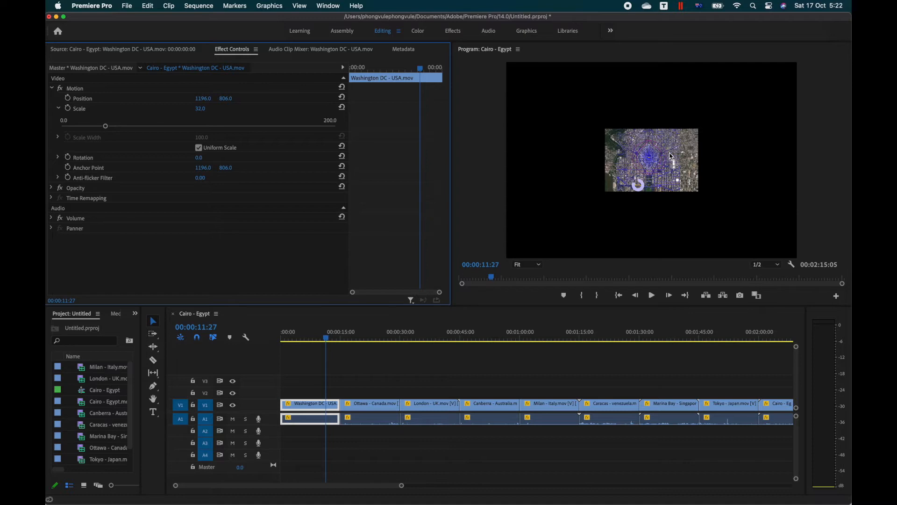
Step: Reposition the Washington DC clip in the upper-left corner of the video frame, at about 385.5, 264.7
{"action": "left_click", "coordinate": [671, 156]}
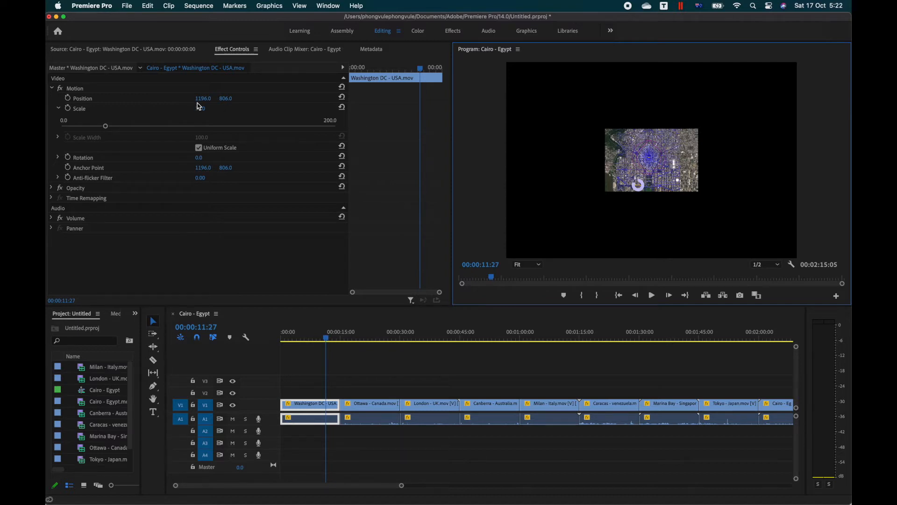
{"action": "left_click", "coordinate": [140, 99]}
{"action": "left_click_drag", "start_coordinate": [676, 163], "coordinate": [577, 96]}
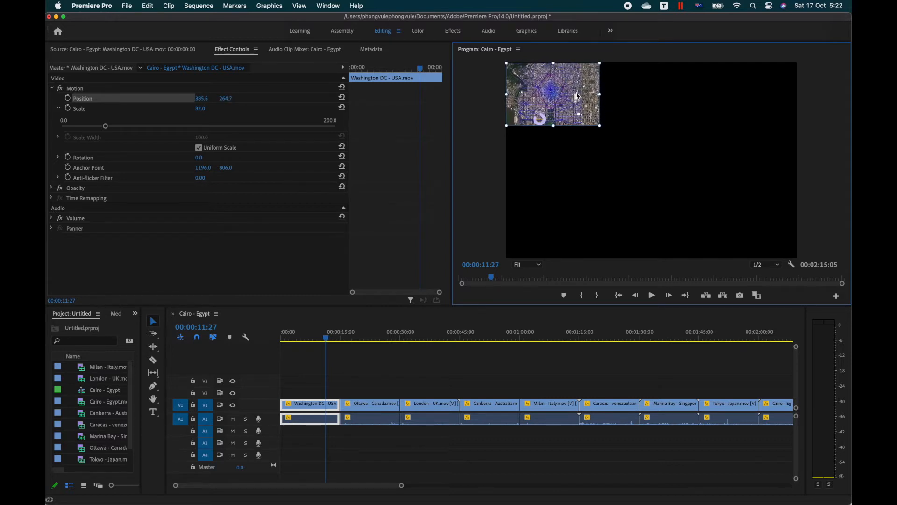
{"action": "left_click", "coordinate": [617, 156]}
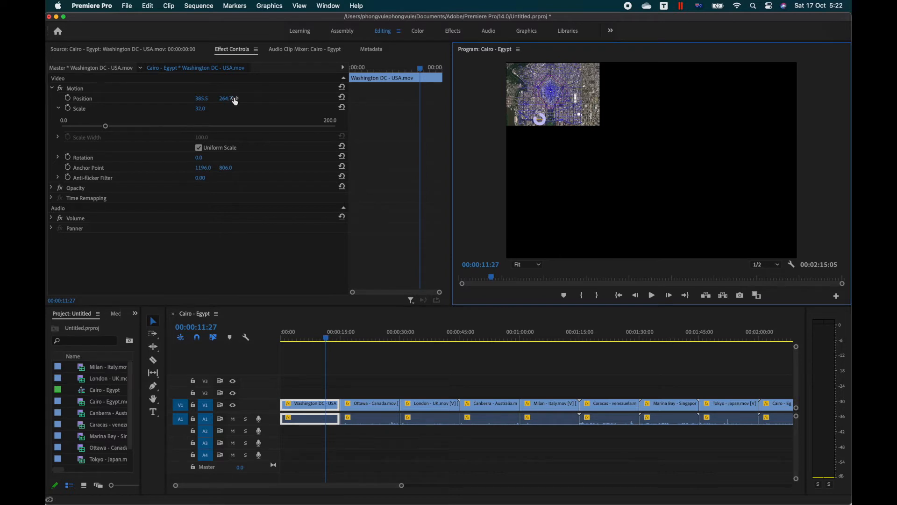
Step: Scale the Ottawa clip down to the size of the Washington DC clip and move the playhead into the London clip
{"action": "left_click", "coordinate": [374, 408]}
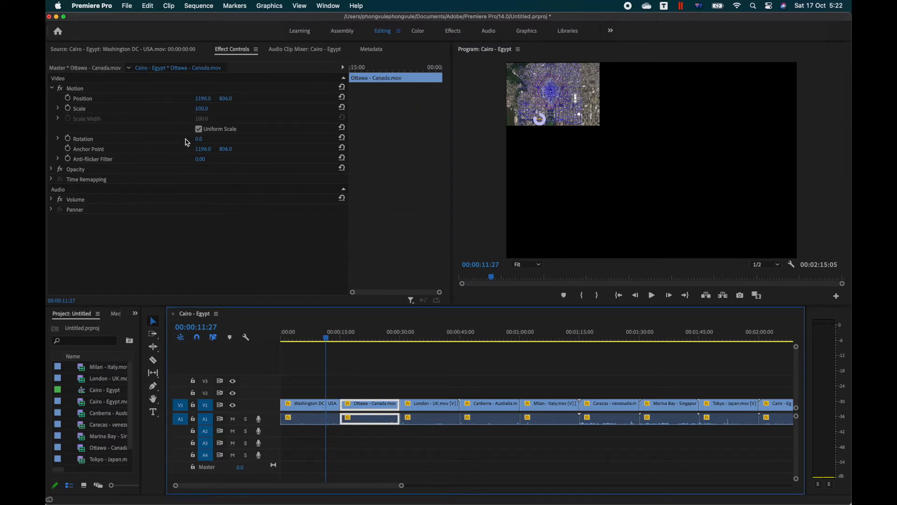
{"action": "left_click", "coordinate": [206, 108]}
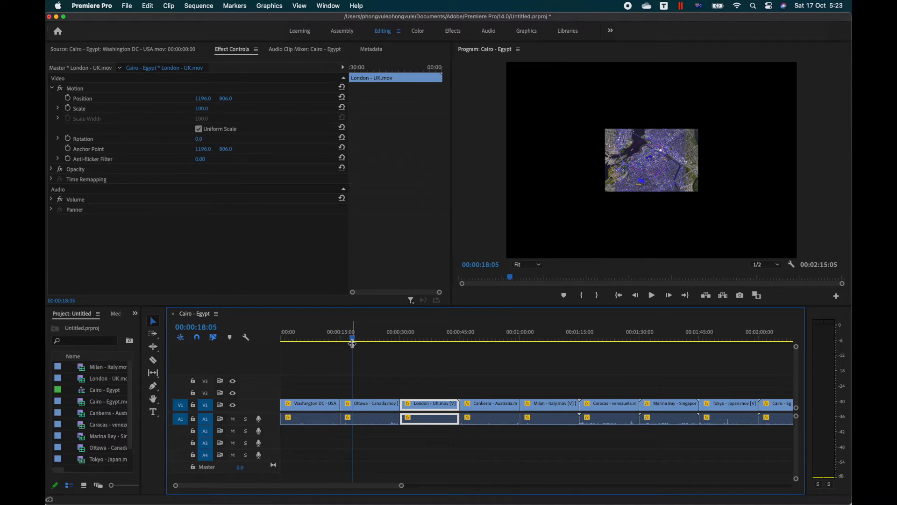
{"action": "left_click_drag", "start_coordinate": [355, 341], "coordinate": [423, 338]}
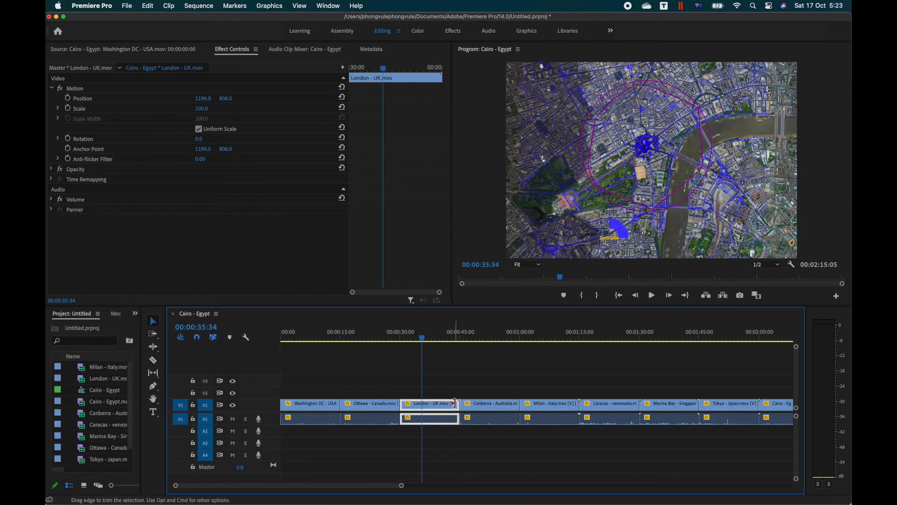
Step: Stack the city clips on separate video tracks above the Washington DC clip and return the playhead to the sequence's start
{"action": "left_click_drag", "start_coordinate": [386, 406], "coordinate": [313, 396]}
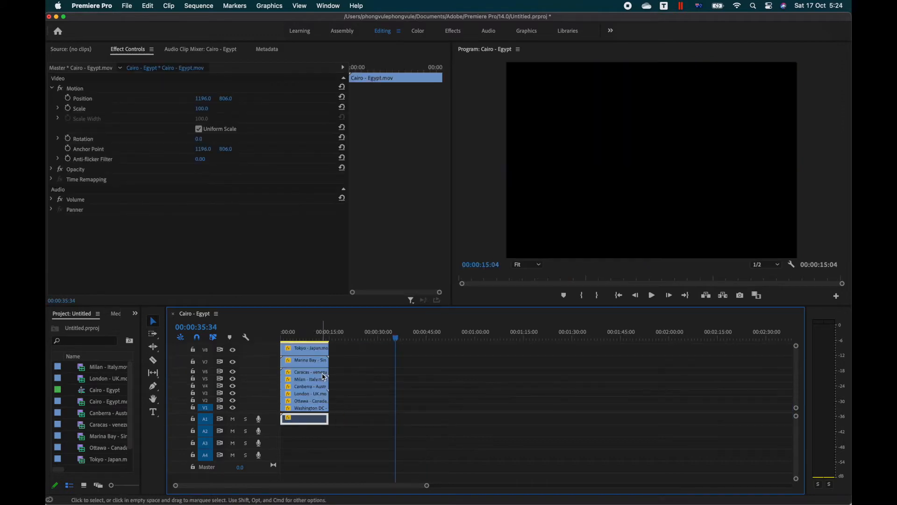
{"action": "left_click", "coordinate": [301, 410]}
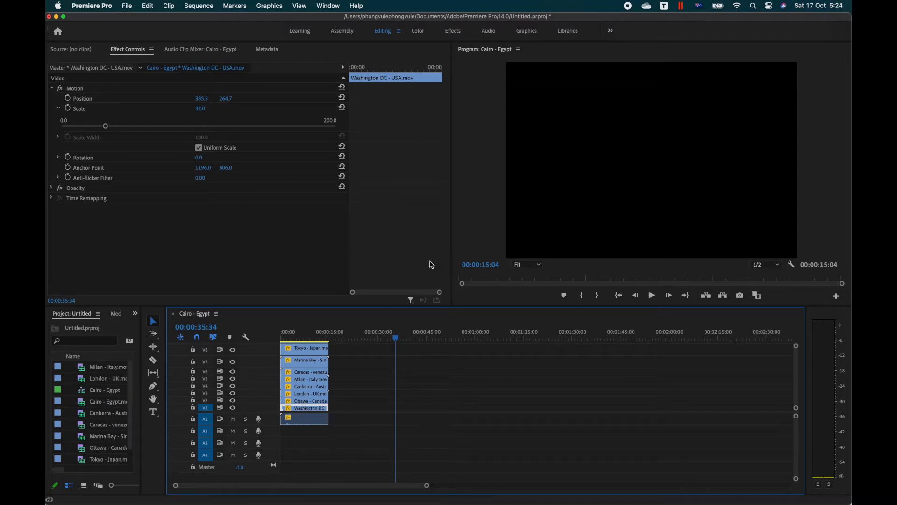
{"action": "left_click_drag", "start_coordinate": [396, 337], "coordinate": [275, 340]}
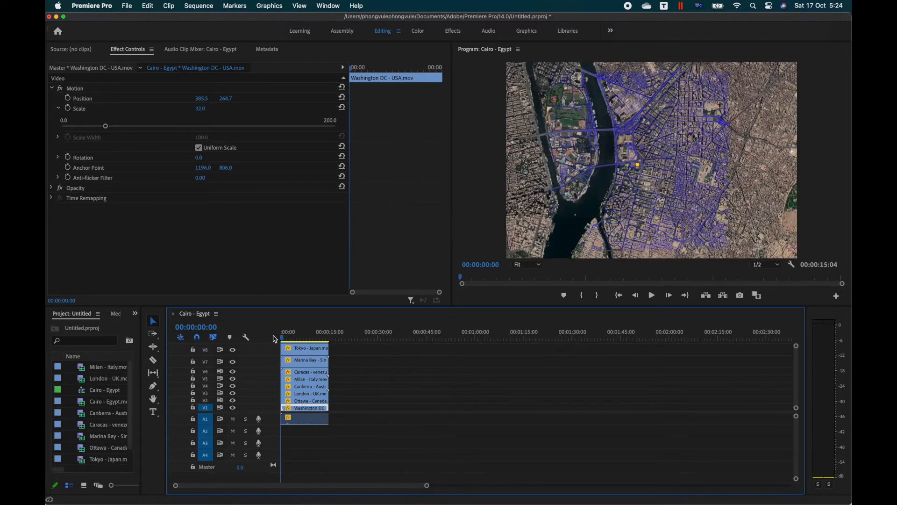
Step: Set the scale of the Cairo clip on track V9 to 32
{"action": "scroll", "coordinate": [303, 383], "scroll_direction": "up", "scroll_amount": 1}
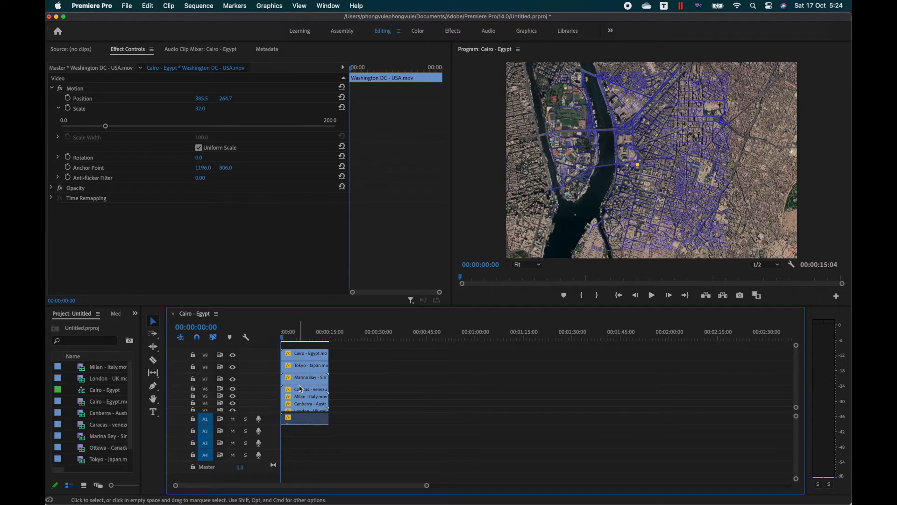
{"action": "left_click", "coordinate": [301, 354]}
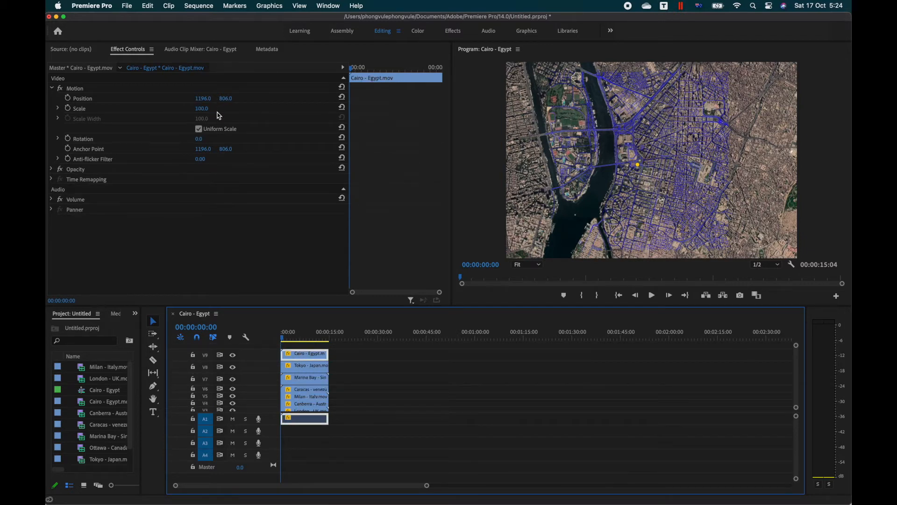
{"action": "left_click", "coordinate": [202, 109]}
{"action": "type", "text": "3"}
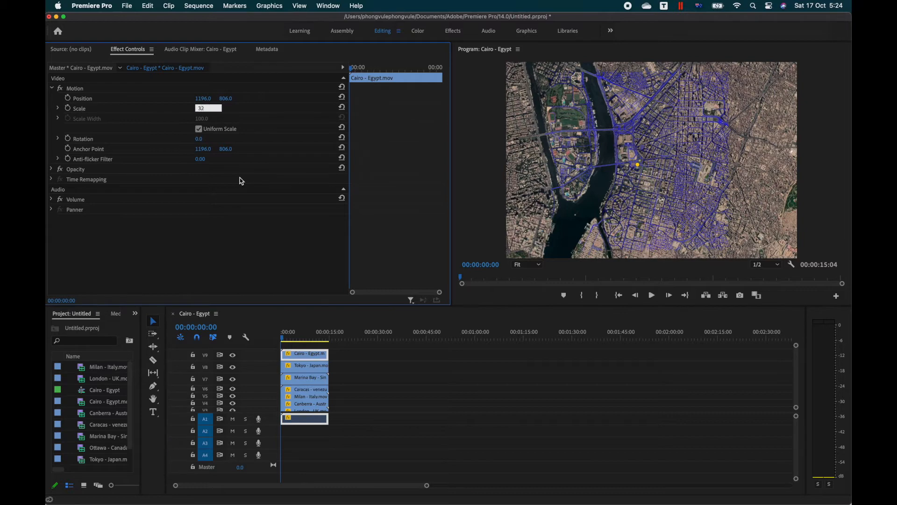
{"action": "type", "text": "2"}
{"action": "key", "text": "Return"}
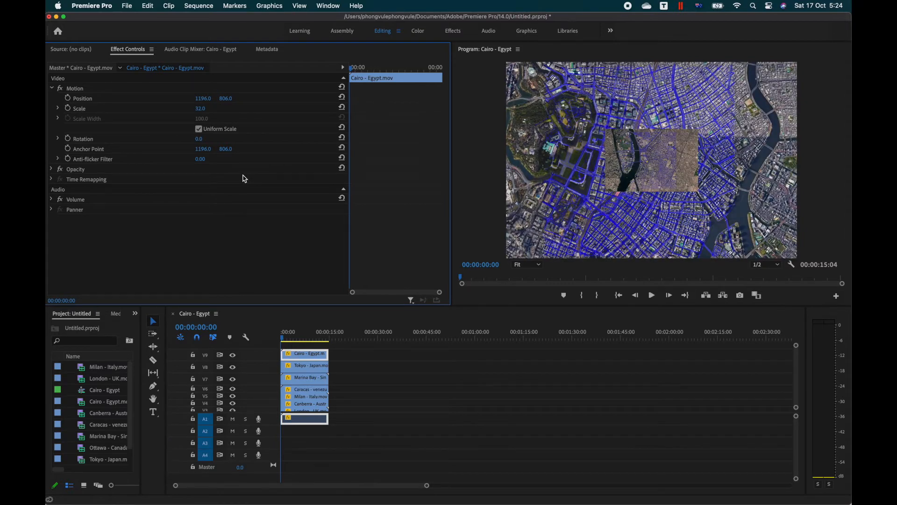
Step: Reposition the Cairo clip in the lower-right corner of the video frame, at about 2010.5, 1346.3
{"action": "left_click", "coordinate": [699, 180]}
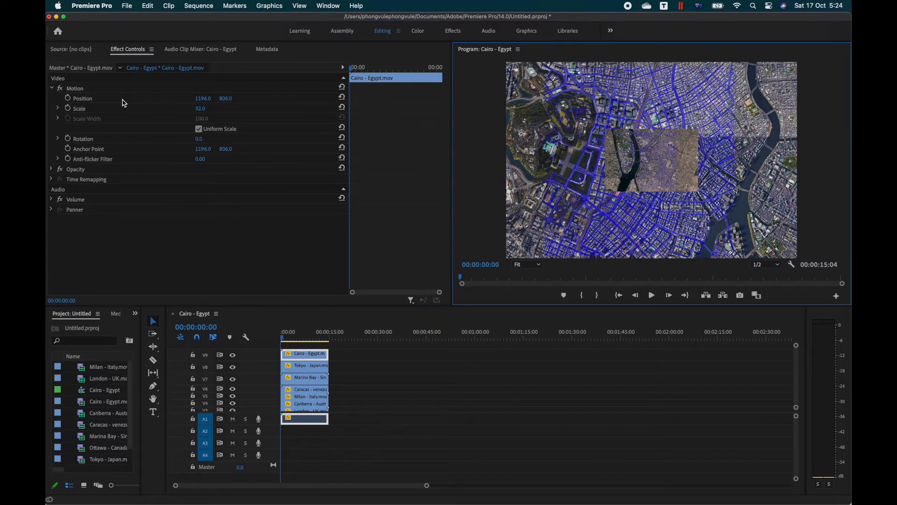
{"action": "left_click", "coordinate": [79, 100]}
{"action": "left_click_drag", "start_coordinate": [702, 191], "coordinate": [746, 237]}
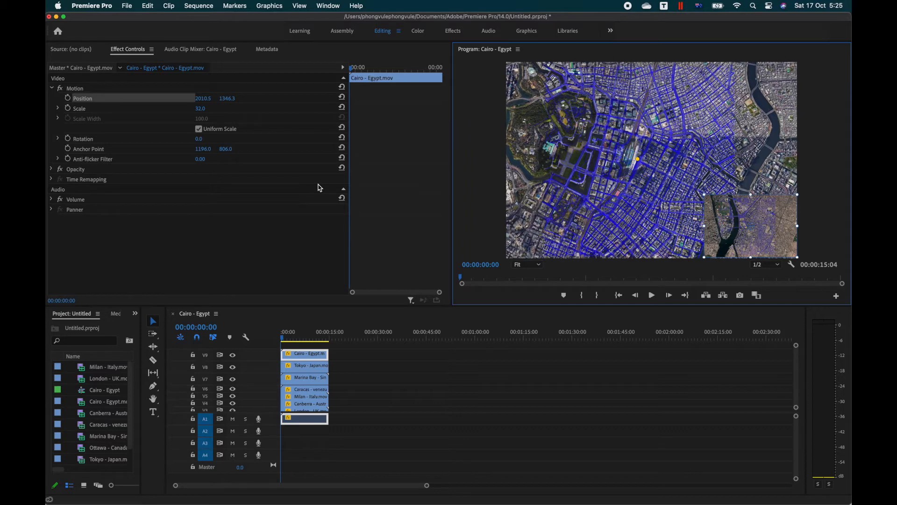
Step: Try scaling the Tokyo clip to 32 and moving it to the bottom middle of the video frame
{"action": "left_click", "coordinate": [306, 370]}
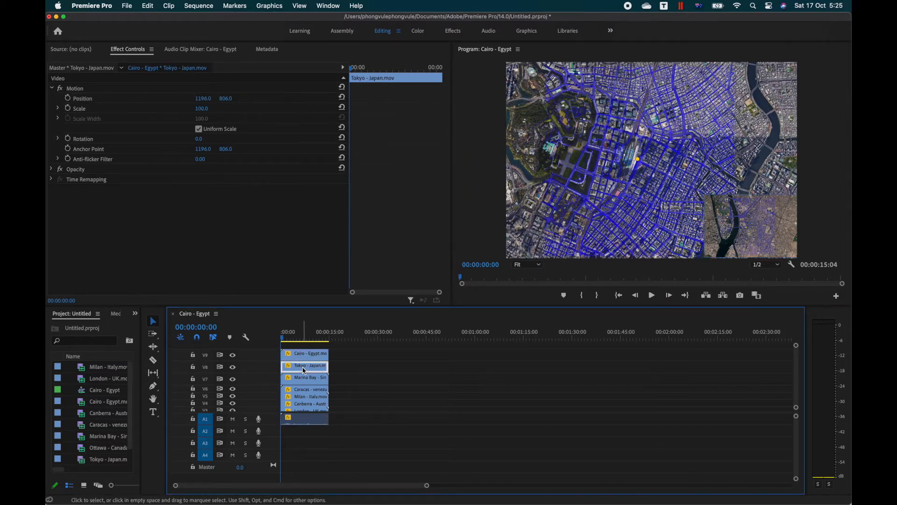
{"action": "left_click", "coordinate": [208, 107]}
{"action": "type", "text": "32"}
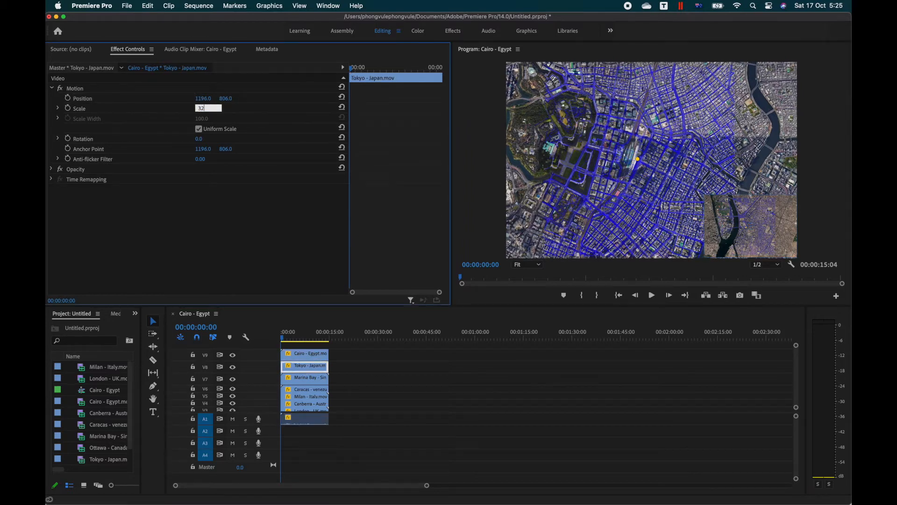
{"action": "key", "text": "Return"}
{"action": "left_click", "coordinate": [666, 163]}
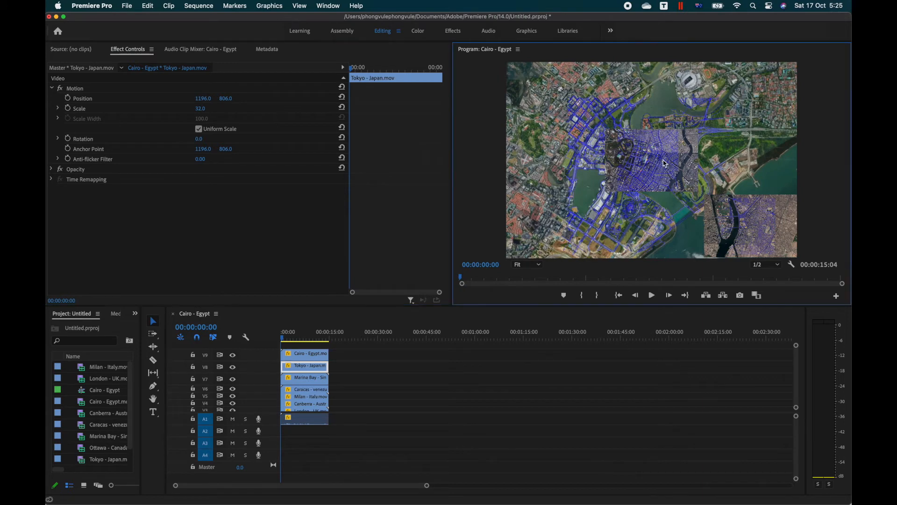
{"action": "left_click", "coordinate": [132, 101]}
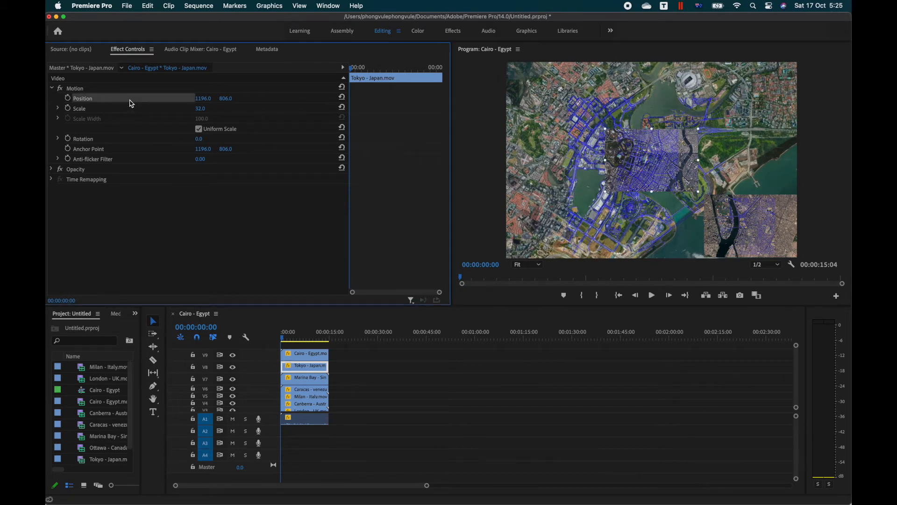
{"action": "left_click_drag", "start_coordinate": [676, 169], "coordinate": [671, 231]}
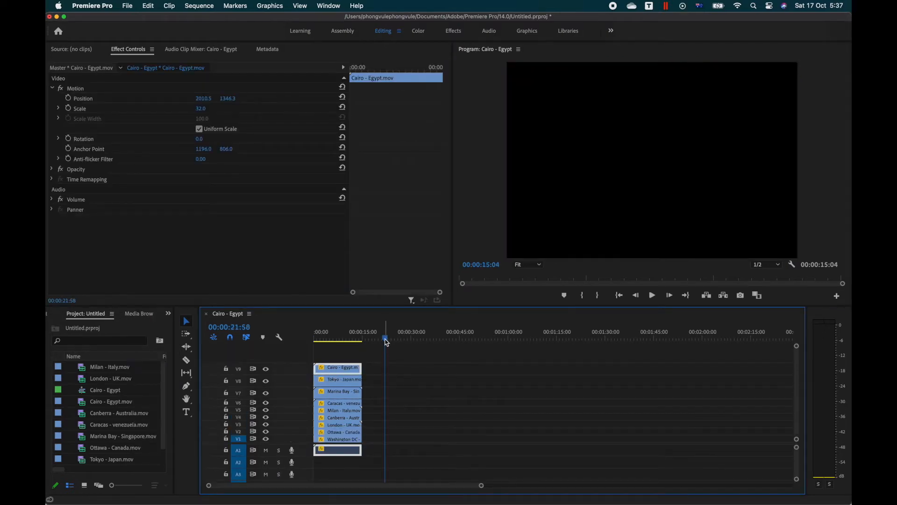
Step: Move the playhead to about 9:39 in the stacked clips and set the Tokyo clip's scale to 32
{"action": "left_click_drag", "start_coordinate": [384, 339], "coordinate": [346, 338]}
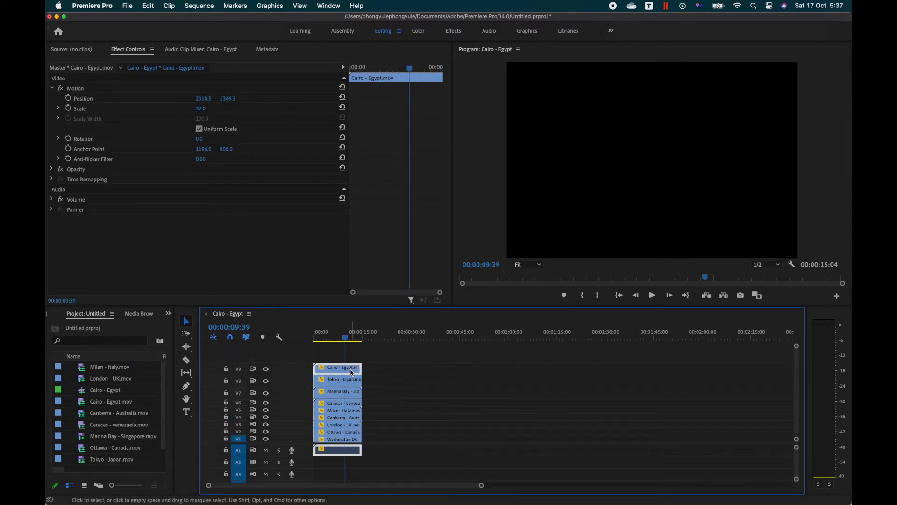
{"action": "left_click", "coordinate": [341, 381]}
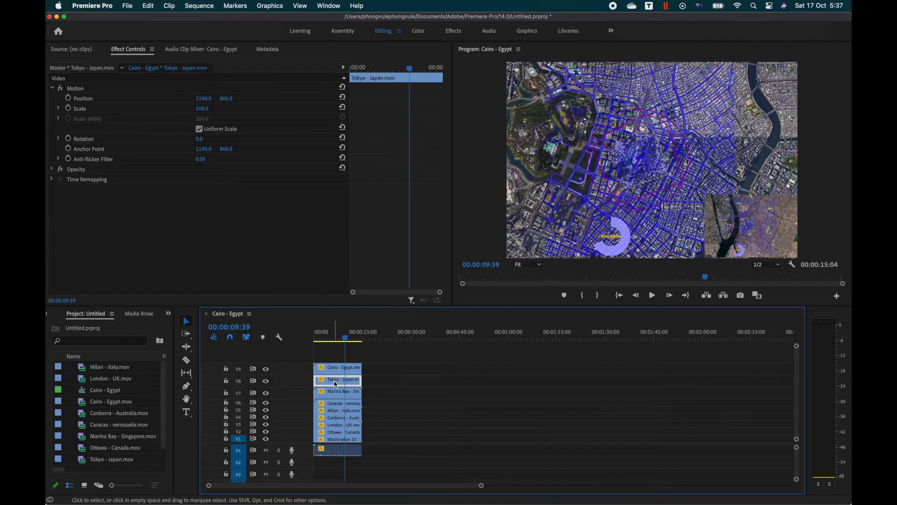
{"action": "left_click", "coordinate": [201, 109]}
{"action": "type", "text": "32"}
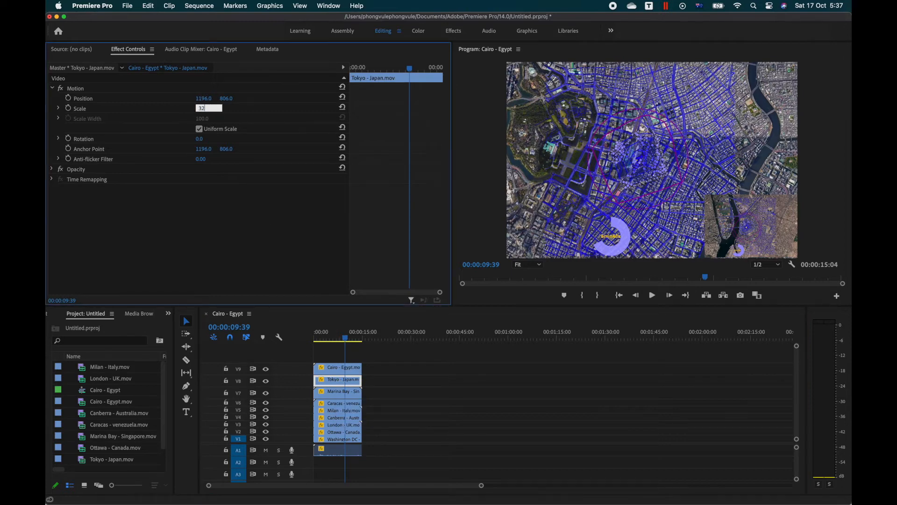
{"action": "key", "text": "Return"}
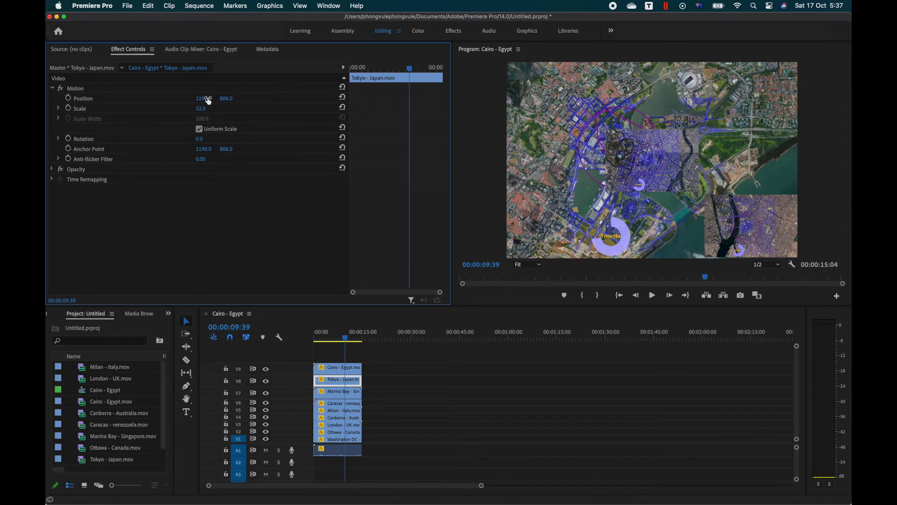
Step: Adjust the Tokyo clip's position so it sits directly beside the Cairo clip along the frame's bottom edge, with a vertical value of 1345
{"action": "left_click_drag", "start_coordinate": [208, 101], "coordinate": [475, 100]}
{"action": "left_click_drag", "start_coordinate": [211, 101], "coordinate": [227, 102]}
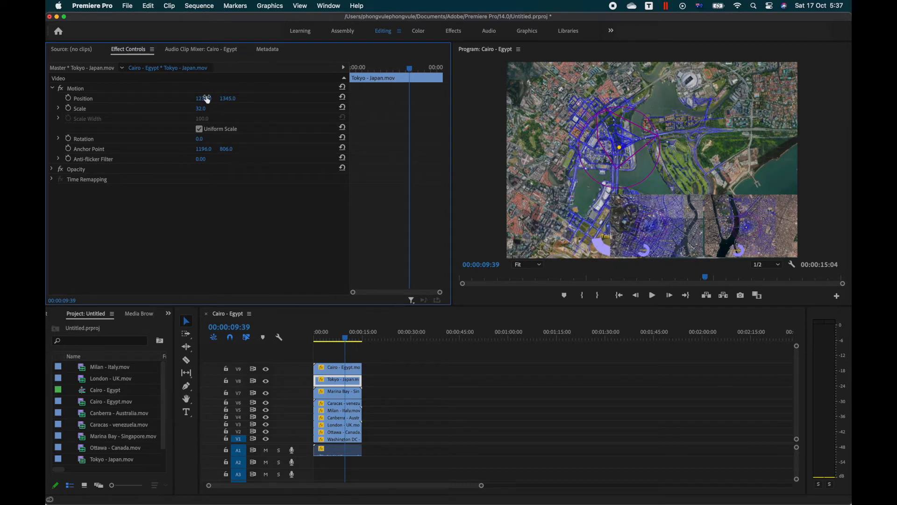
Step: Try scaling the Marina Bay clip to 32 and moving it to the left of the frame, at about 444, 803
{"action": "left_click", "coordinate": [336, 396]}
{"action": "left_click", "coordinate": [202, 109]}
{"action": "type", "text": "3"}
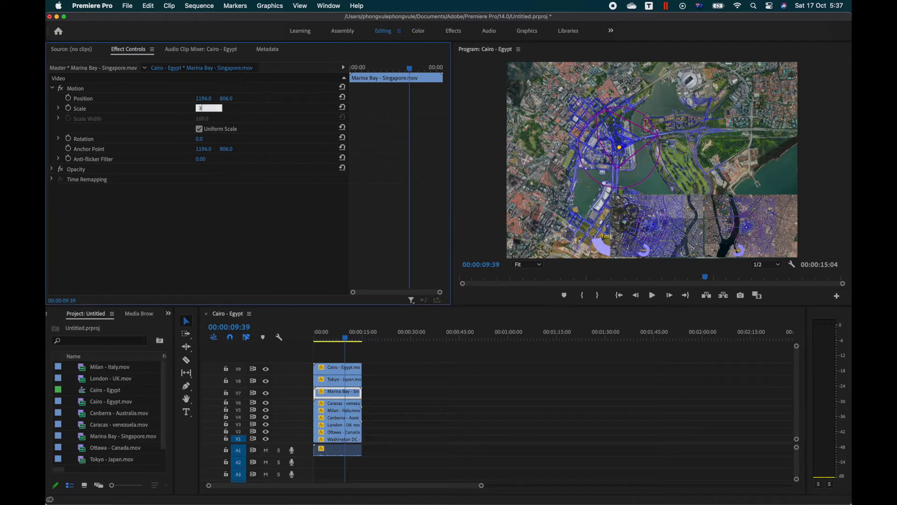
{"action": "key", "text": "Return"}
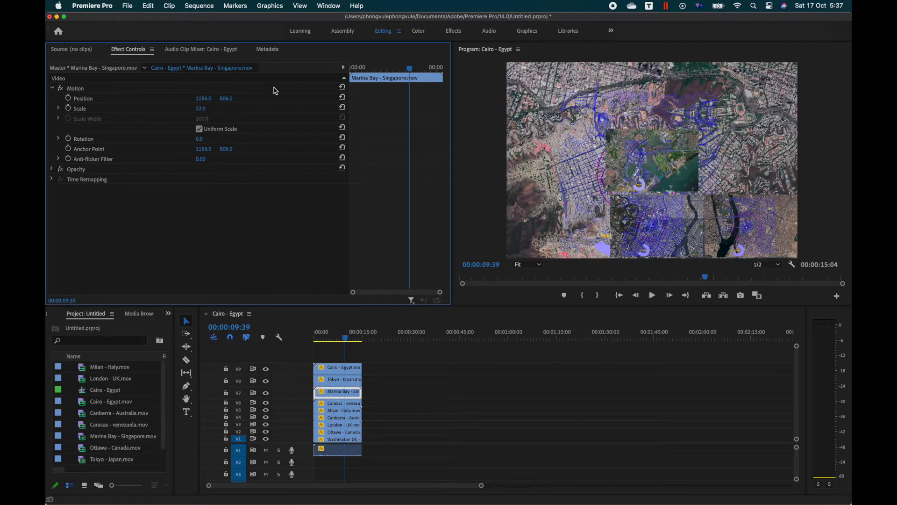
{"action": "left_click_drag", "start_coordinate": [226, 99], "coordinate": [67, 98]}
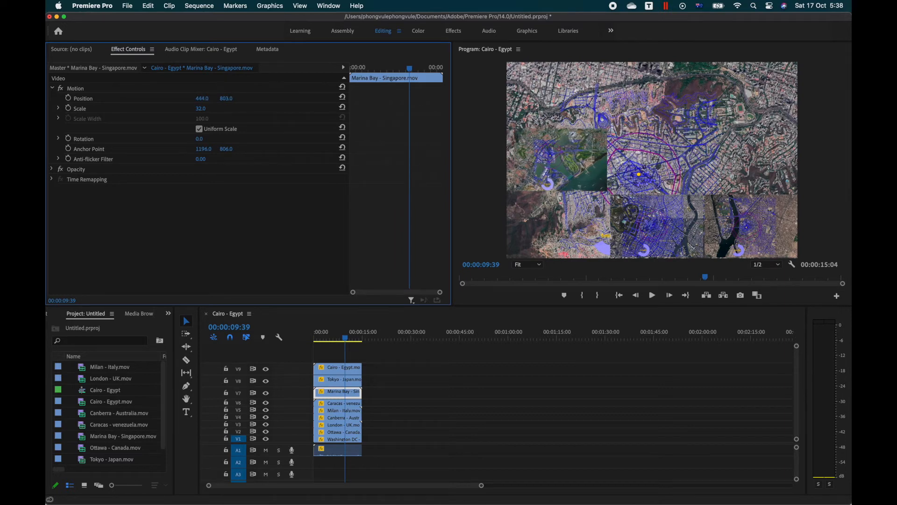
Step: Set the scale of the Marina Bay, Tokyo and Cairo clips to 33
{"action": "left_click", "coordinate": [201, 109]}
{"action": "type", "text": "33"}
{"action": "key", "text": "Return"}
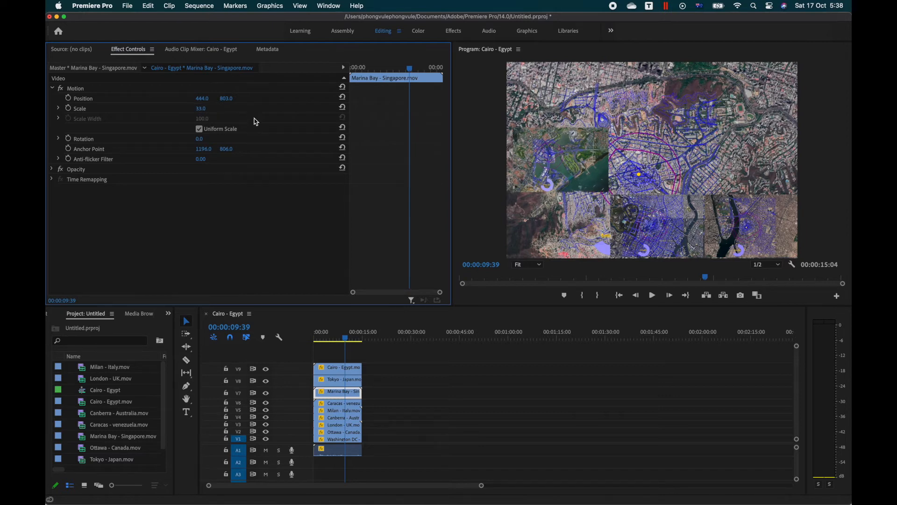
{"action": "left_click", "coordinate": [337, 379]}
{"action": "left_click", "coordinate": [204, 108]}
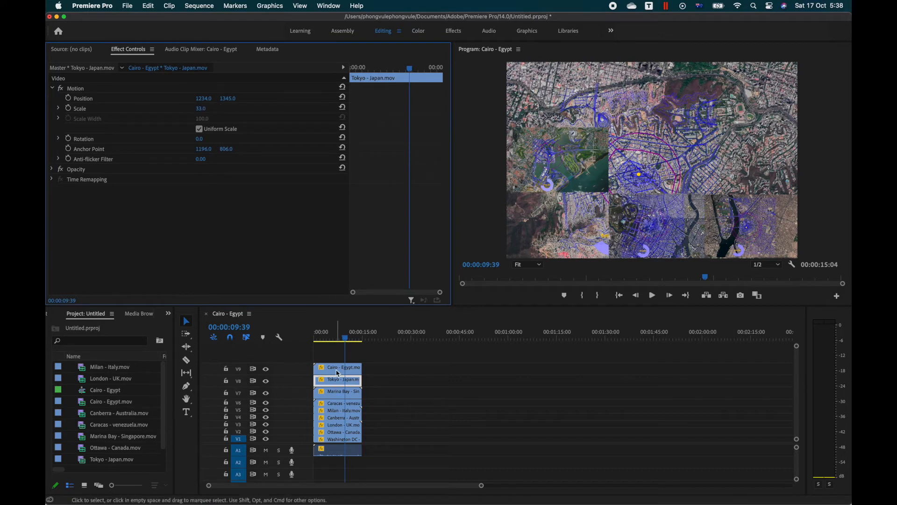
{"action": "left_click", "coordinate": [338, 367]}
{"action": "left_click", "coordinate": [201, 108]}
{"action": "type", "text": "33"}
{"action": "key", "text": "Return"}
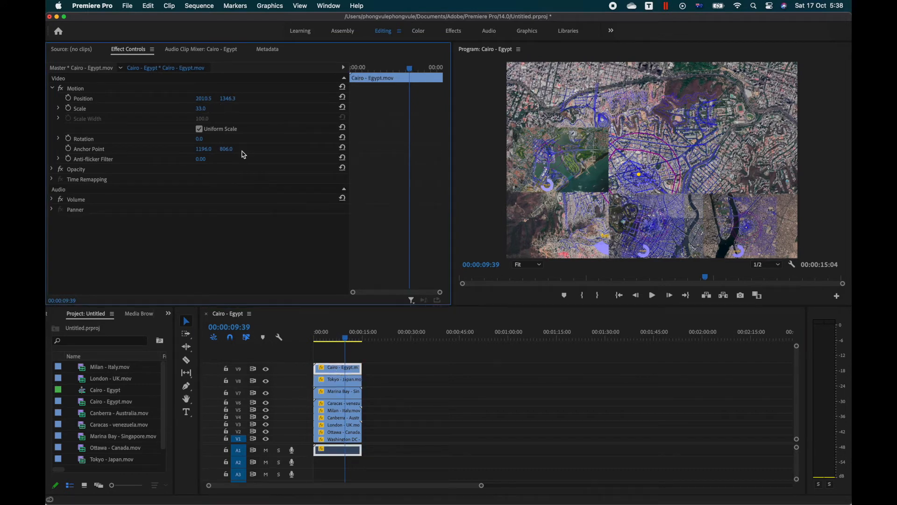
Step: Align the Cairo and Tokyo clips edge to edge along the frame's bottom, with horizontal positions of about 1985.5 and 1193
{"action": "left_click", "coordinate": [338, 380]}
{"action": "left_click_drag", "start_coordinate": [204, 100], "coordinate": [190, 100]}
{"action": "left_click", "coordinate": [325, 372]}
{"action": "left_click", "coordinate": [204, 98]}
{"action": "type", "text": "1959.5"}
{"action": "key", "text": "Return"}
{"action": "left_click_drag", "start_coordinate": [204, 98], "coordinate": [216, 98]}
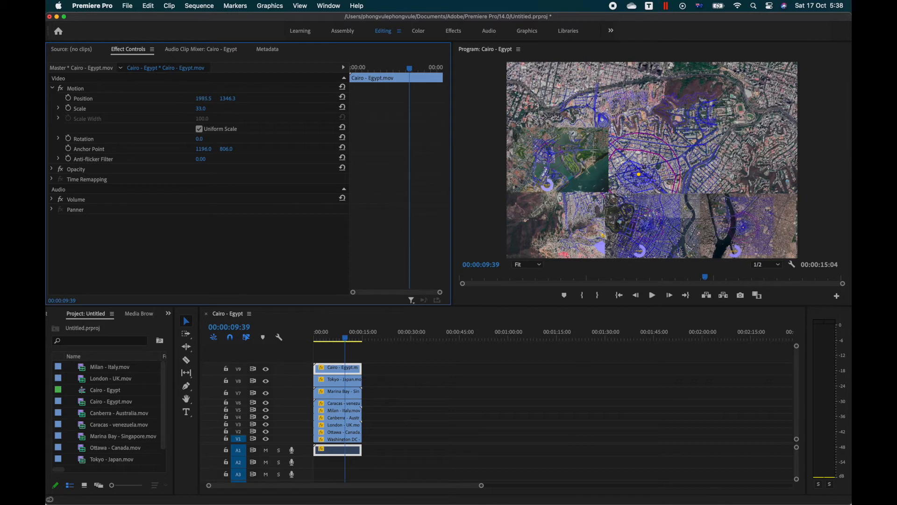
{"action": "left_click", "coordinate": [330, 380]}
{"action": "left_click_drag", "start_coordinate": [204, 98], "coordinate": [200, 98]}
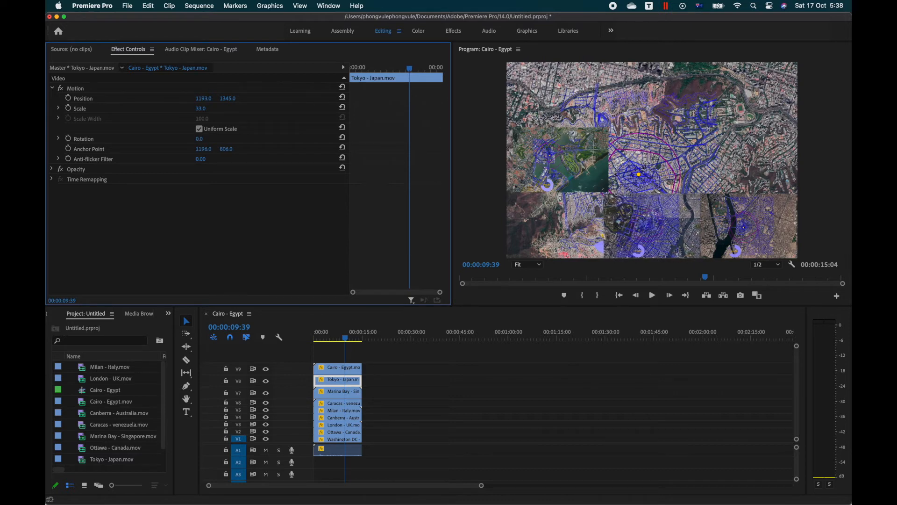
Step: Move the Marina Bay clip to the lower-left corner of the video frame, at about 400, 1342
{"action": "left_click", "coordinate": [338, 396]}
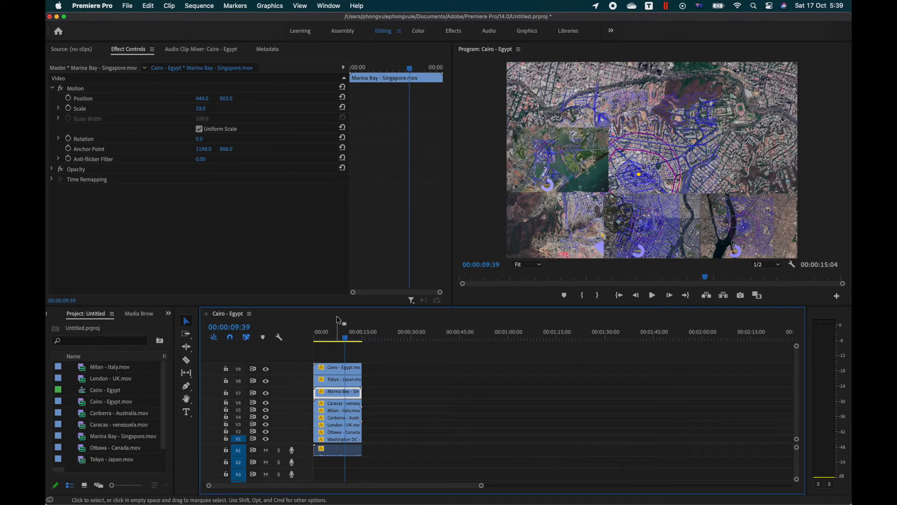
{"action": "left_click_drag", "start_coordinate": [203, 99], "coordinate": [476, 98]}
{"action": "left_click", "coordinate": [229, 98]}
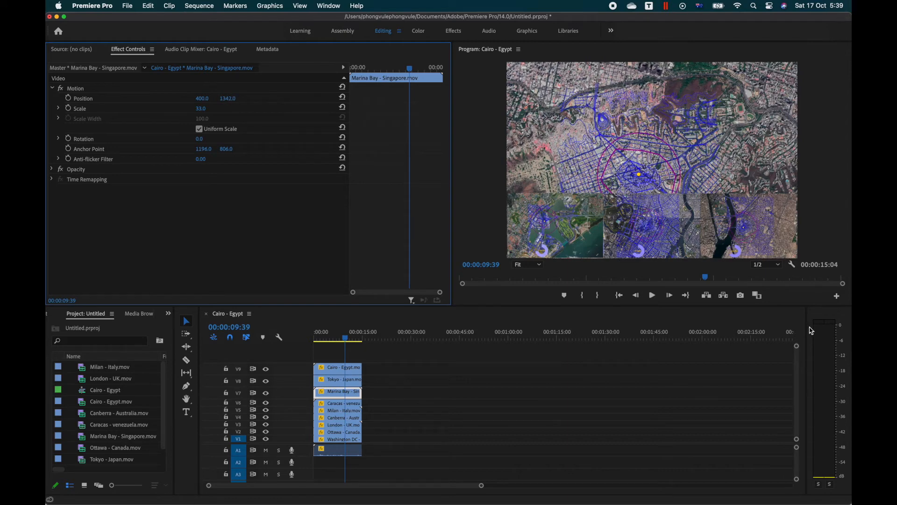
Step: Scale the Caracas clip to 33 and move it to the left cell of the frame's middle row
{"action": "left_click", "coordinate": [333, 402]}
{"action": "left_click", "coordinate": [203, 109]}
{"action": "type", "text": "33"}
{"action": "key", "text": "Return"}
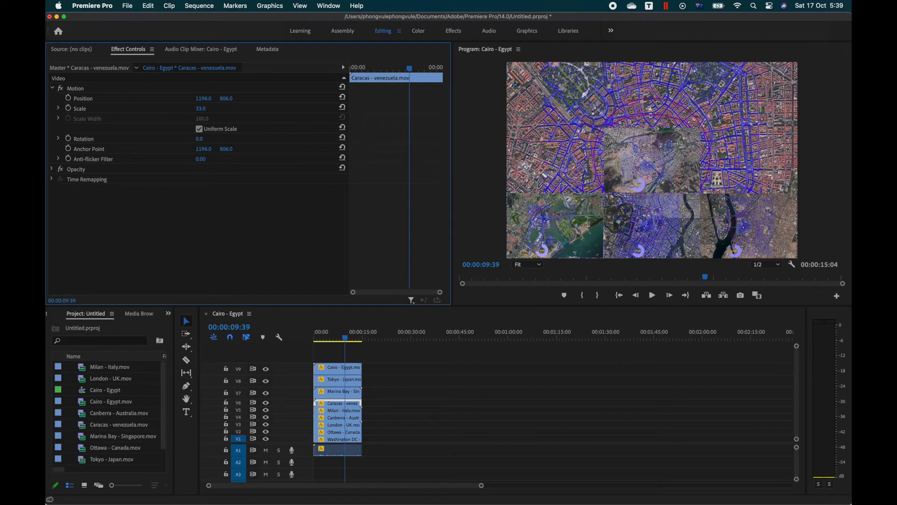
{"action": "left_click_drag", "start_coordinate": [204, 98], "coordinate": [86, 98]}
{"action": "left_click_drag", "start_coordinate": [203, 98], "coordinate": [105, 99]}
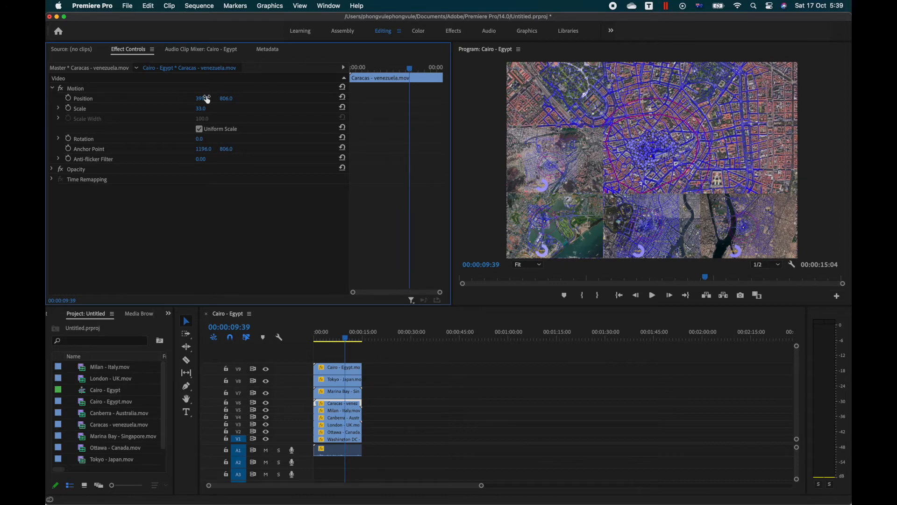
Step: Swap the Milan and Canberra clips in the sequence so Canberra is on track V5 and Milan on V4
{"action": "left_click", "coordinate": [337, 412]}
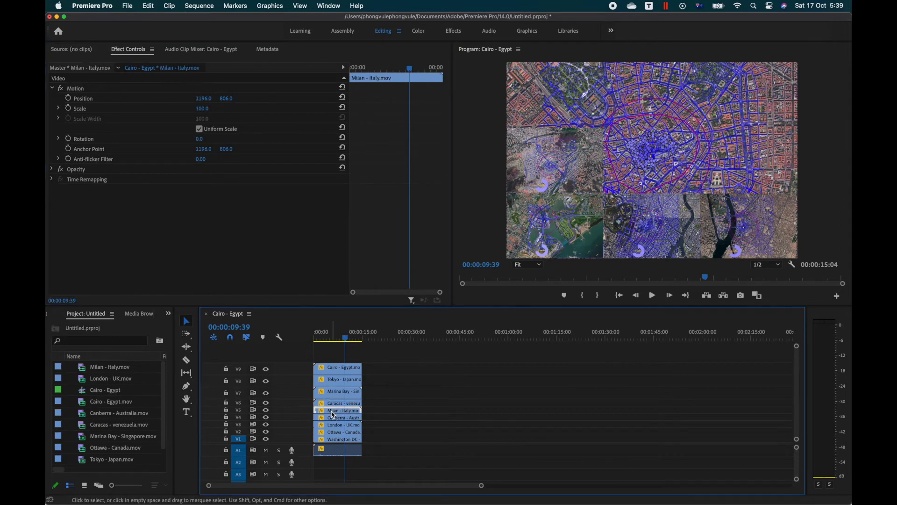
{"action": "left_click_drag", "start_coordinate": [336, 420], "coordinate": [406, 416]}
{"action": "key", "text": "super+z"}
{"action": "left_click_drag", "start_coordinate": [329, 419], "coordinate": [329, 413]}
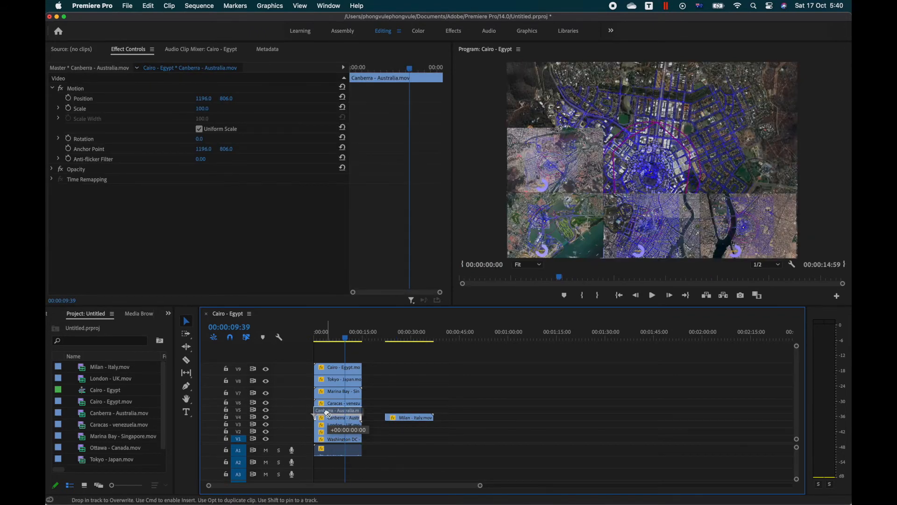
{"action": "left_click_drag", "start_coordinate": [400, 422], "coordinate": [329, 421]}
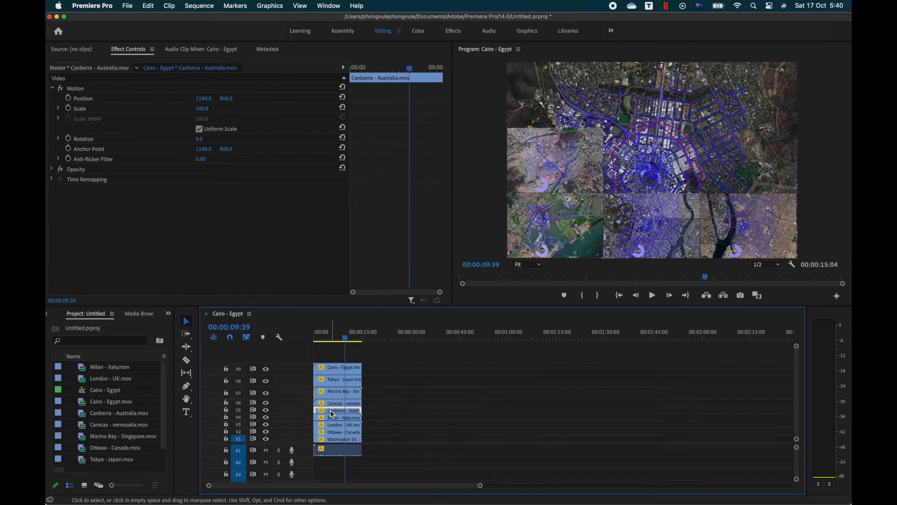
Step: Set the scale of the Canberra and Milan clips to 33
{"action": "left_click", "coordinate": [202, 109]}
{"action": "type", "text": "33"}
{"action": "key", "text": "Return"}
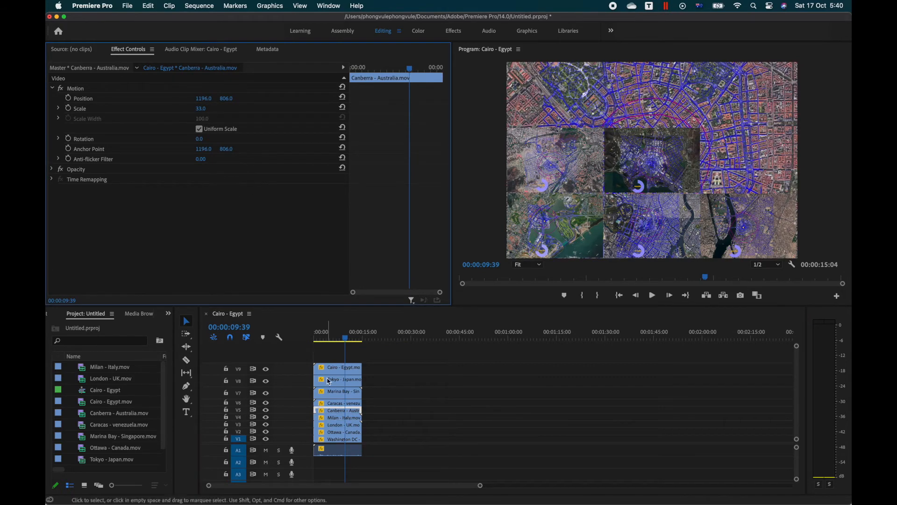
{"action": "left_click", "coordinate": [340, 417]}
{"action": "left_click", "coordinate": [204, 109]}
{"action": "type", "text": "33"}
{"action": "key", "text": "Return"}
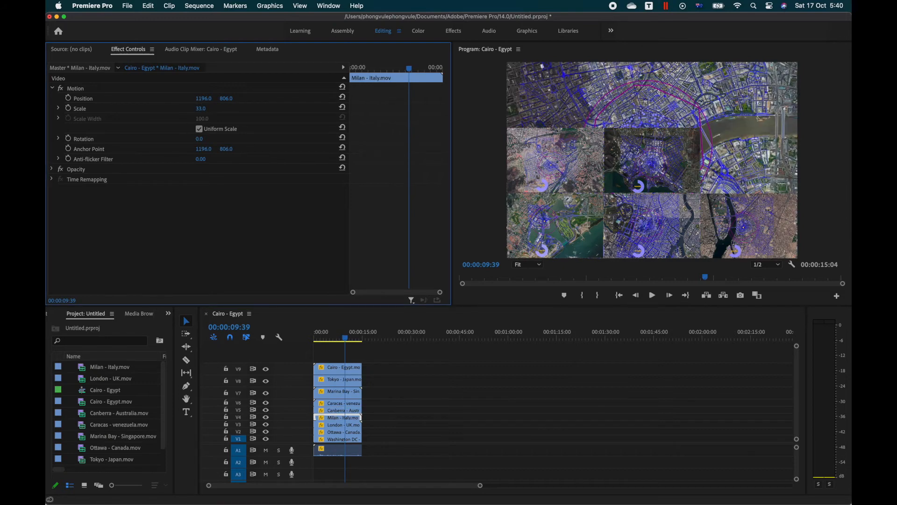
Step: Shift the Canberra clip aside to start after the stacked clips and place Milan in the middle row's right cell, at about 1991, 806
{"action": "left_click_drag", "start_coordinate": [333, 415], "coordinate": [382, 414]}
{"action": "left_click", "coordinate": [335, 418]}
{"action": "left_click_drag", "start_coordinate": [205, 102], "coordinate": [330, 102]}
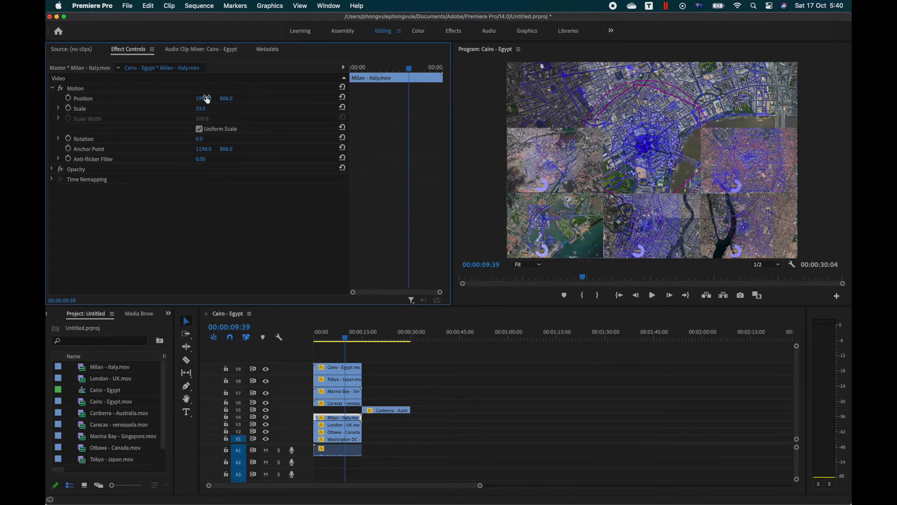
Step: Scale the London clip to 33 and move it to the upper-right corner of the video frame, at about 1988, 273
{"action": "left_click", "coordinate": [334, 429]}
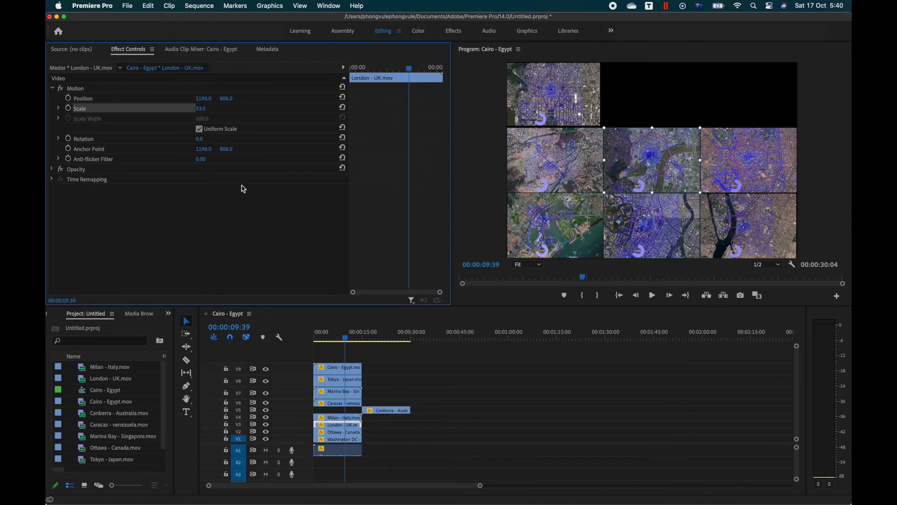
{"action": "left_click_drag", "start_coordinate": [226, 98], "coordinate": [46, 102]}
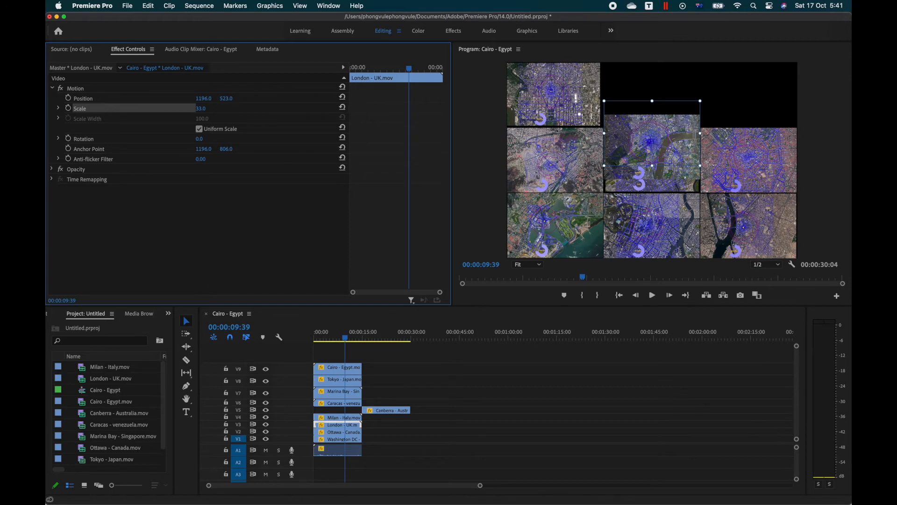
{"action": "left_click_drag", "start_coordinate": [226, 98], "coordinate": [98, 98]}
{"action": "left_click_drag", "start_coordinate": [226, 99], "coordinate": [230, 98]}
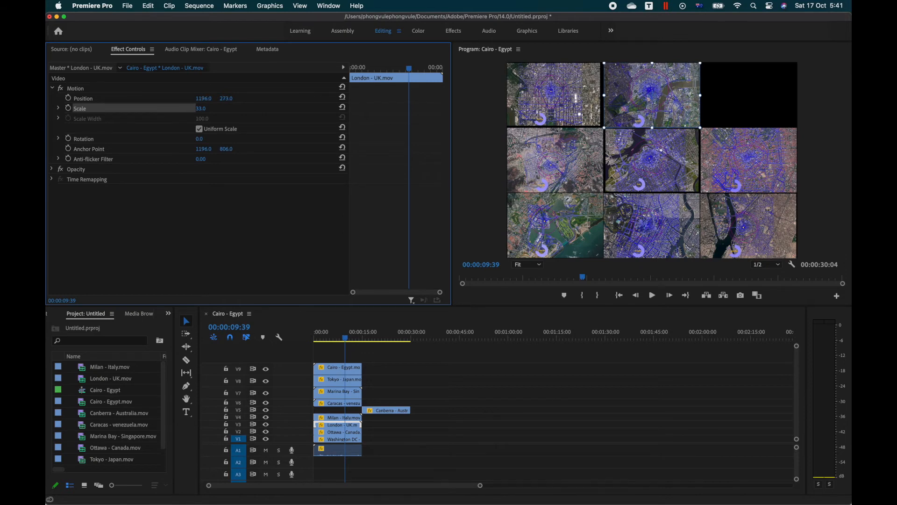
{"action": "left_click_drag", "start_coordinate": [204, 98], "coordinate": [384, 98]}
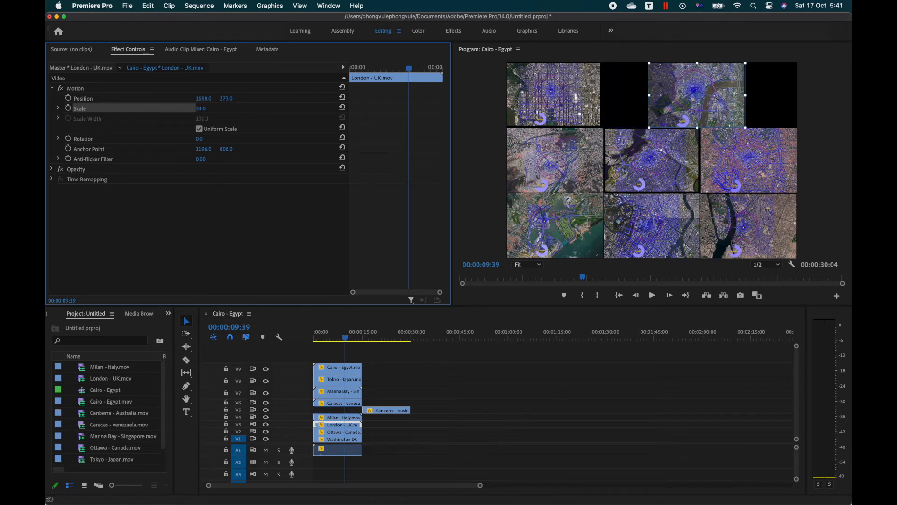
{"action": "left_click_drag", "start_coordinate": [204, 98], "coordinate": [319, 98]}
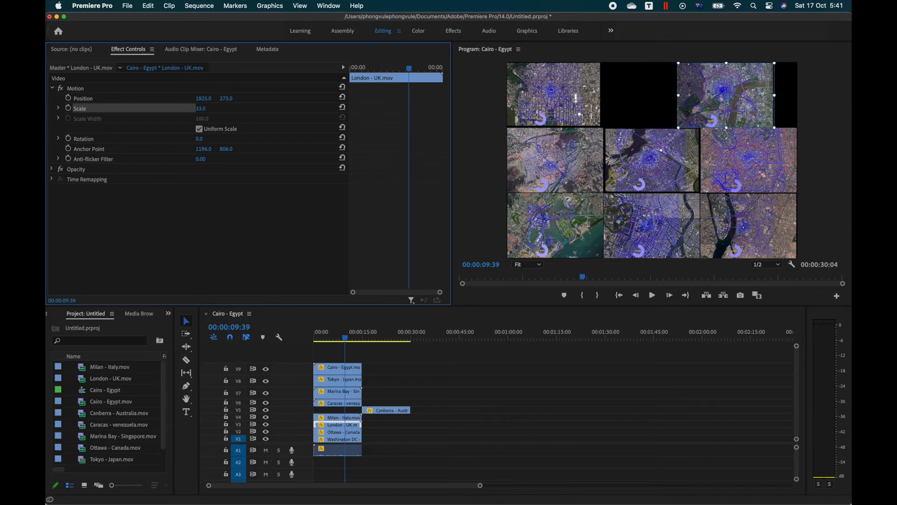
{"action": "mouse_move", "coordinate": [204, 98]}
{"action": "left_mouse_down"}
{"action": "mouse_move", "coordinate": [248, 98]}
{"action": "mouse_move", "coordinate": [212, 99]}
{"action": "left_mouse_up"}
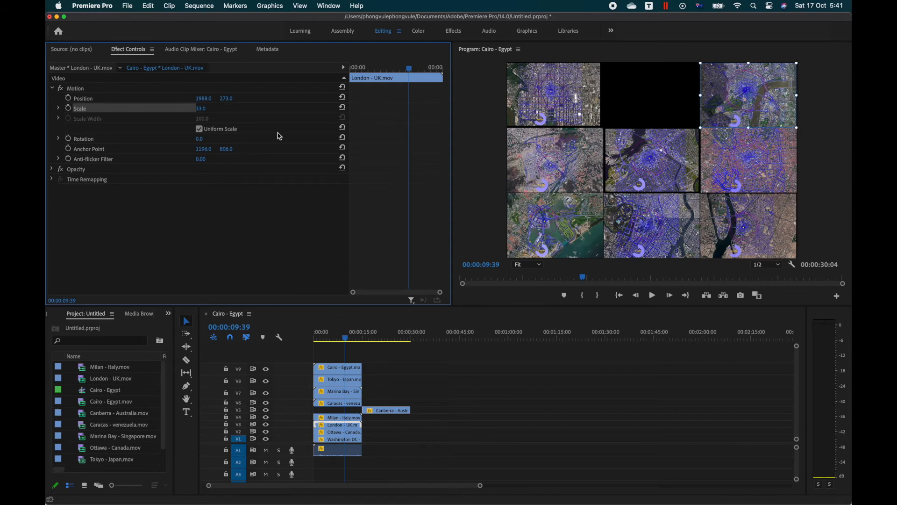
Step: Scale the Ottawa clip to 33 and move it to the middle cell of the frame's top row, at about 1196, 260
{"action": "left_click", "coordinate": [337, 432]}
{"action": "left_click", "coordinate": [201, 108]}
{"action": "type", "text": "33"}
{"action": "key", "text": "Return"}
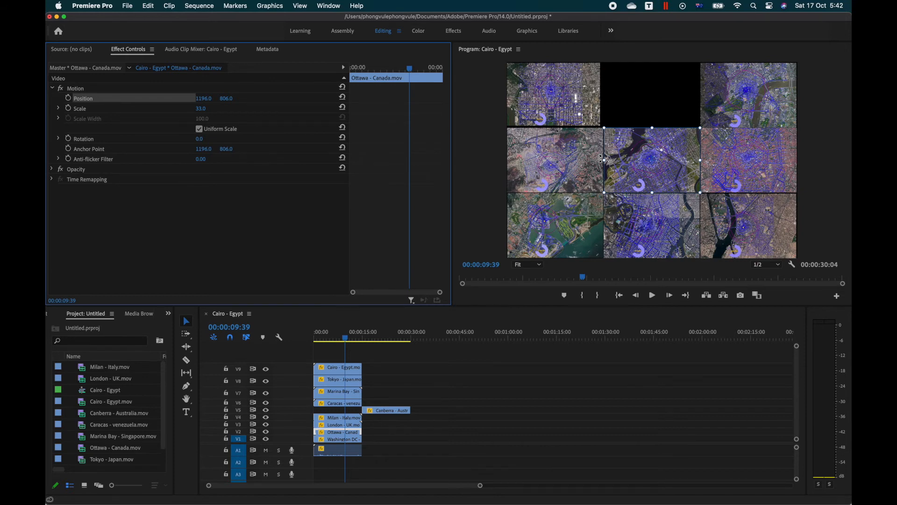
{"action": "mouse_move", "coordinate": [226, 99]}
{"action": "left_mouse_down"}
{"action": "mouse_move", "coordinate": [285, 98]}
{"action": "mouse_move", "coordinate": [227, 99]}
{"action": "left_mouse_up"}
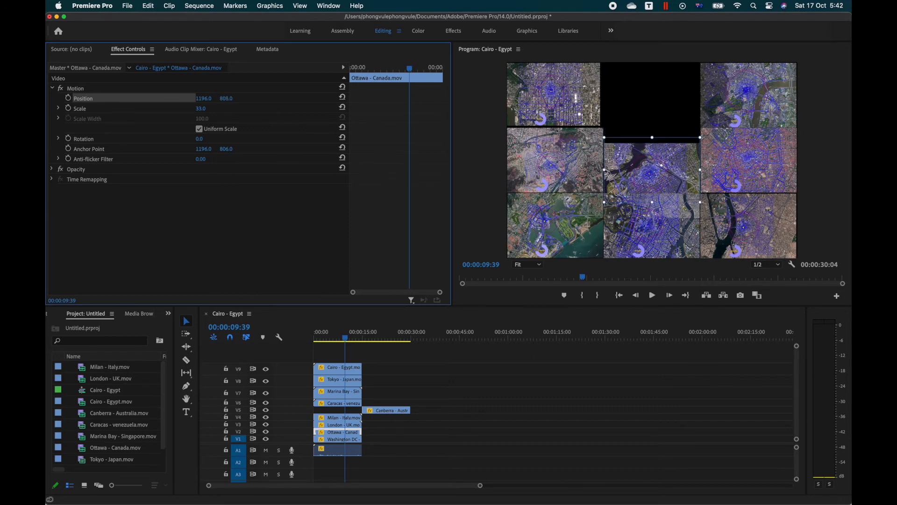
{"action": "left_click_drag", "start_coordinate": [227, 98], "coordinate": [23, 98]}
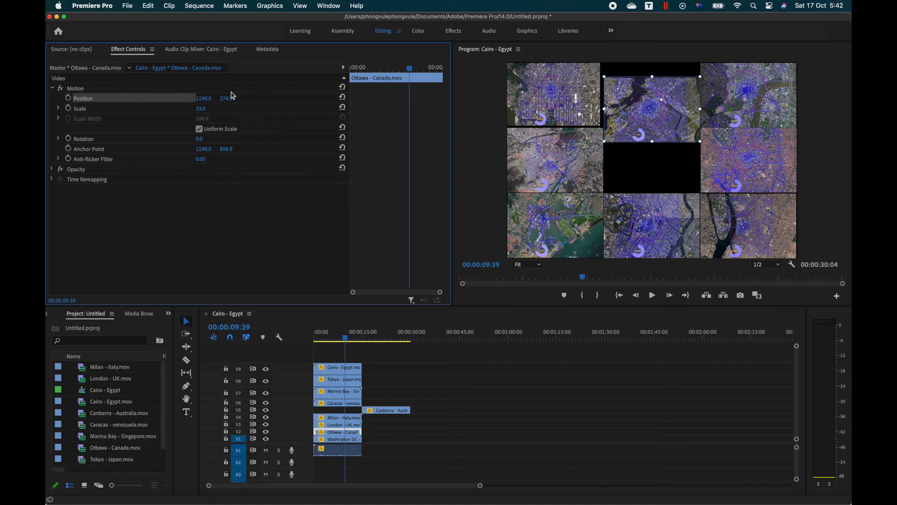
{"action": "left_click_drag", "start_coordinate": [233, 95], "coordinate": [177, 96]}
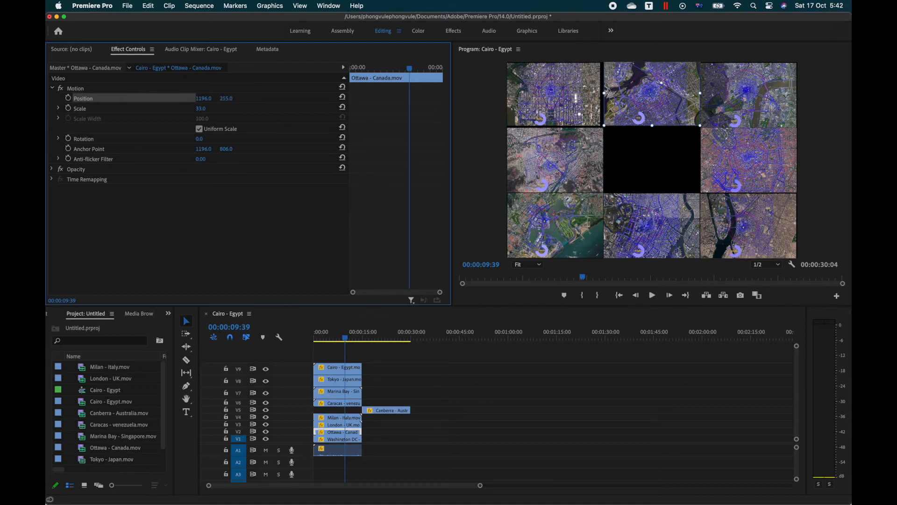
{"action": "left_click_drag", "start_coordinate": [177, 96], "coordinate": [199, 95]}
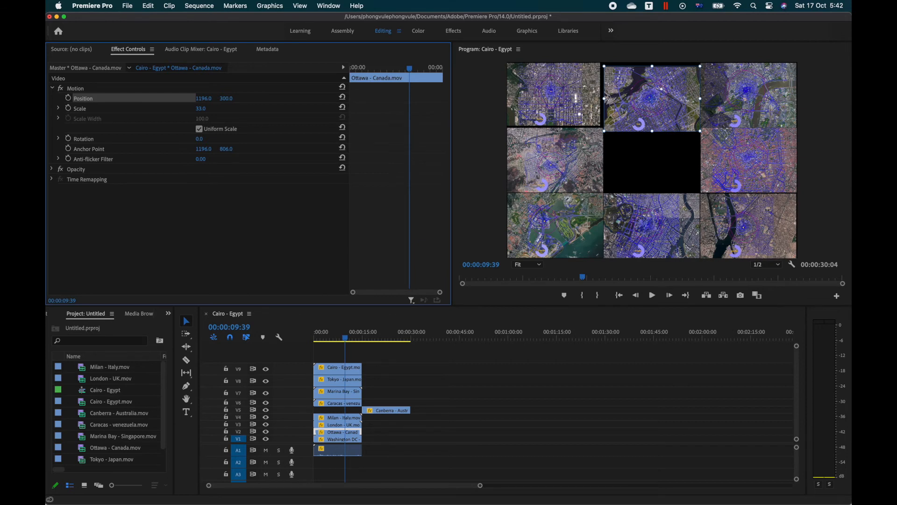
{"action": "left_click_drag", "start_coordinate": [226, 99], "coordinate": [207, 98]}
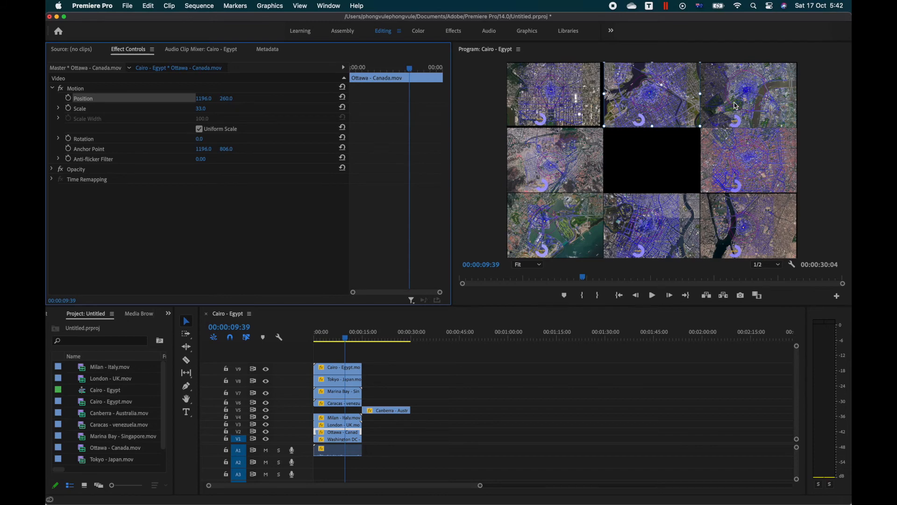
Step: Match the Ottawa clip to the London clip's height in the frame by setting its vertical position to 273
{"action": "left_click", "coordinate": [339, 419]}
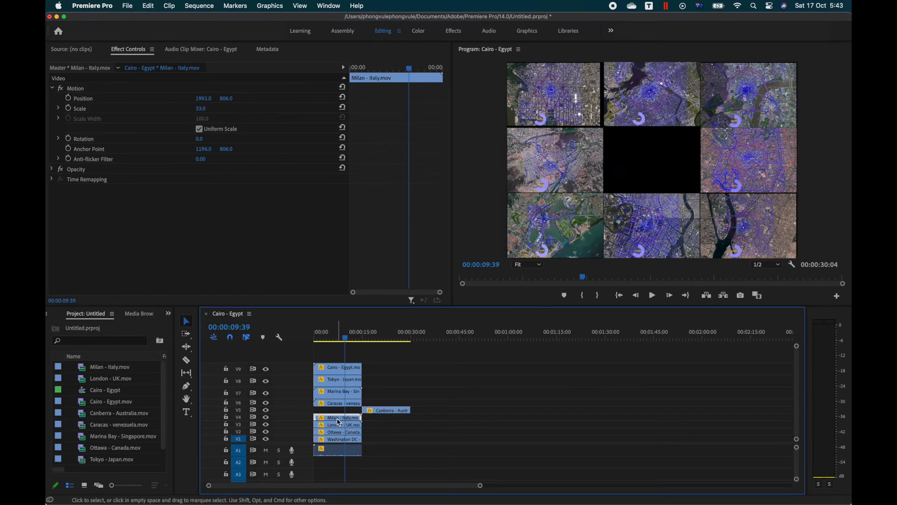
{"action": "left_click", "coordinate": [339, 426]}
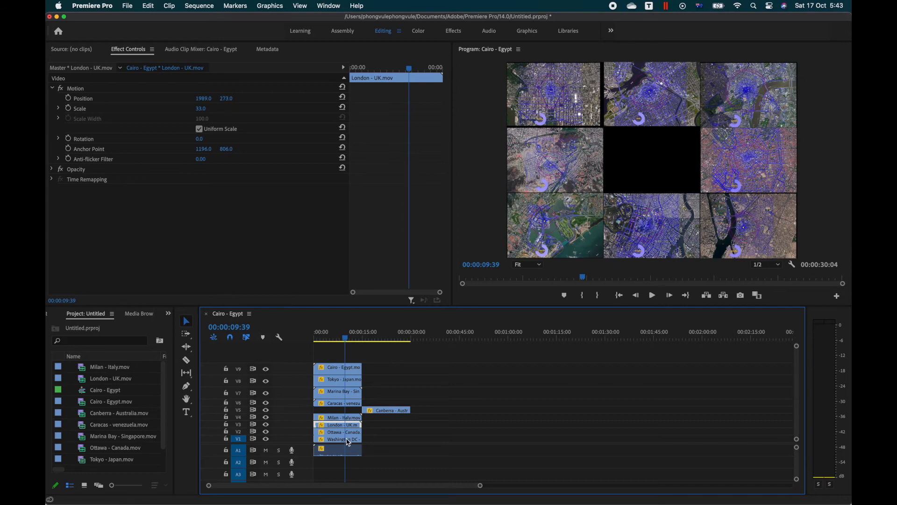
{"action": "left_click", "coordinate": [116, 99]}
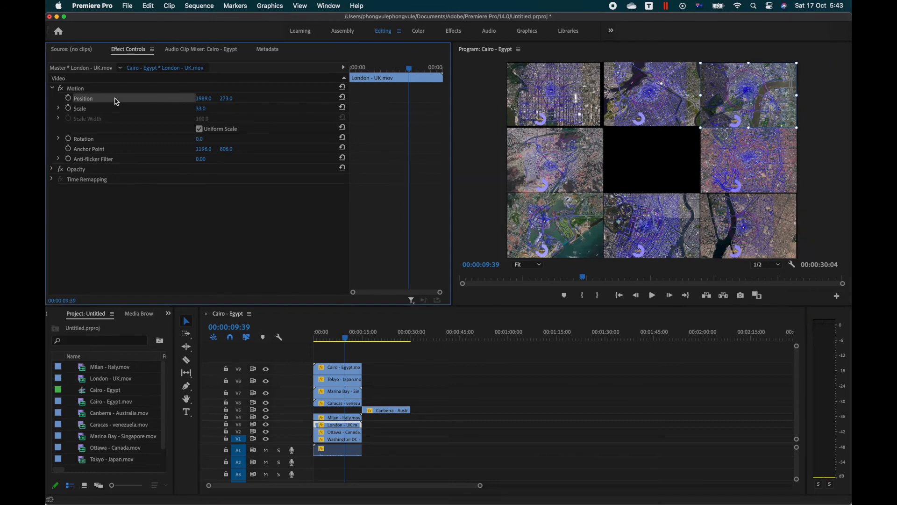
{"action": "left_click", "coordinate": [330, 433]}
{"action": "left_click", "coordinate": [89, 99]}
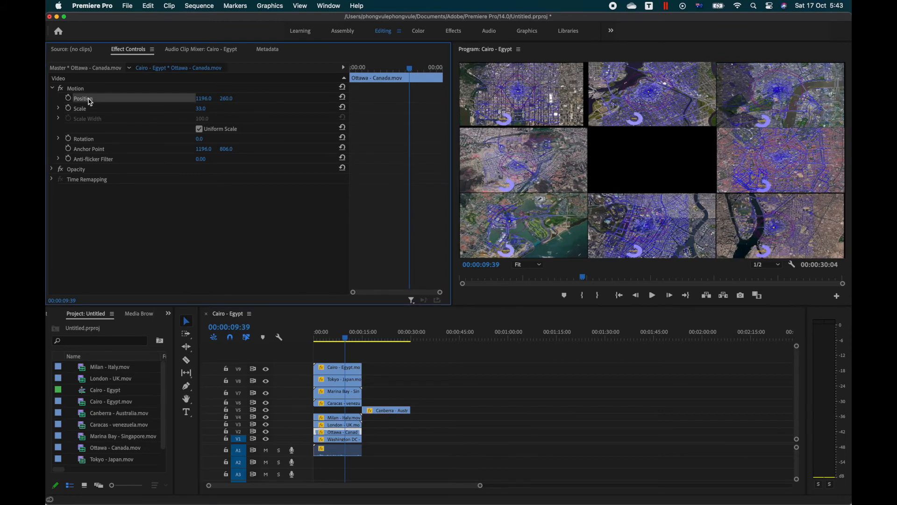
{"action": "left_click", "coordinate": [227, 98]}
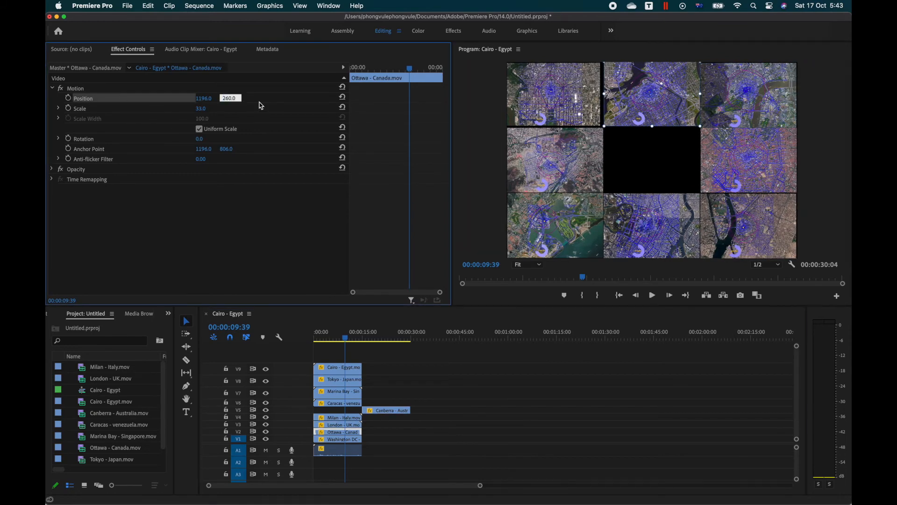
{"action": "key", "text": "BackSpace"}
{"action": "type", "text": "0"}
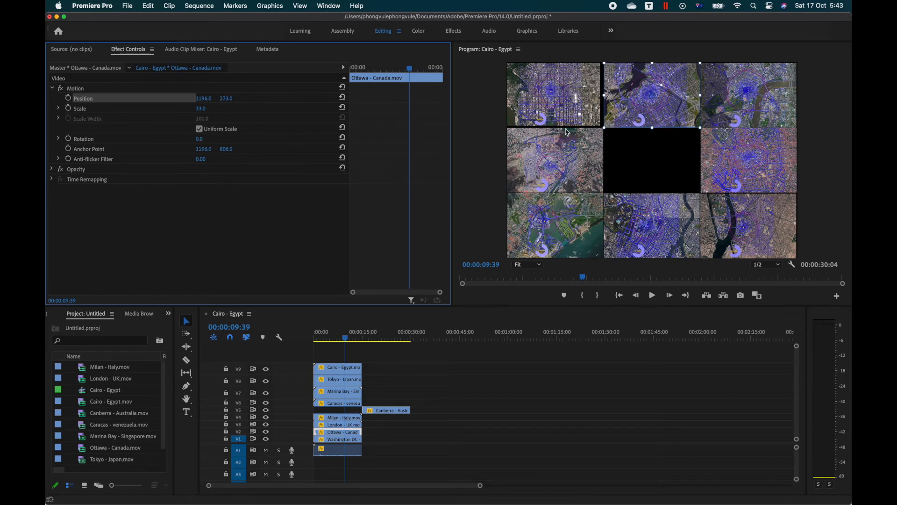
Step: Set the Washington DC clip's scale to 33 and its vertical position to 273
{"action": "left_click", "coordinate": [339, 440]}
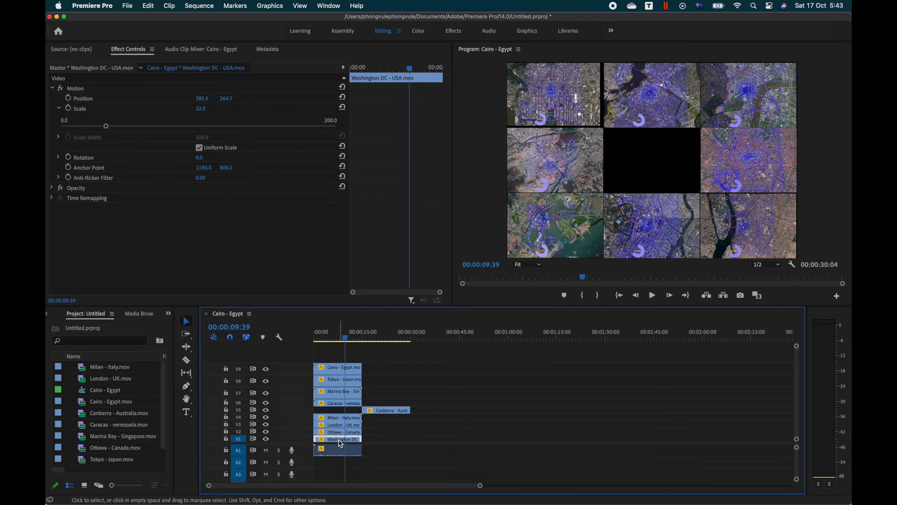
{"action": "left_click", "coordinate": [200, 108]}
{"action": "type", "text": "33"}
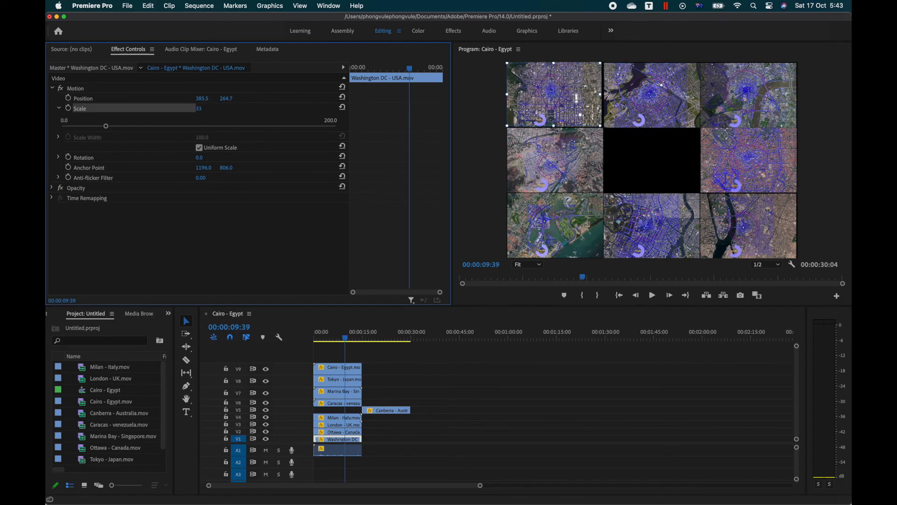
{"action": "key", "text": "shift+Tab"}
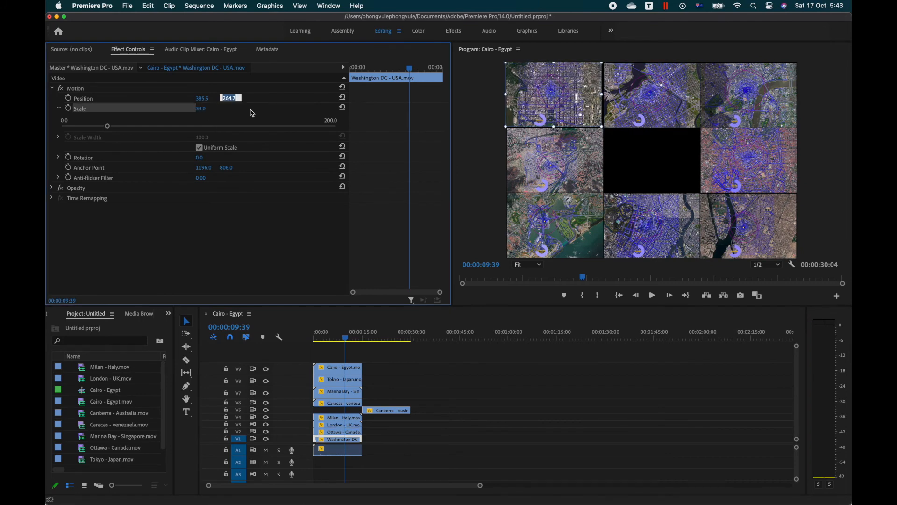
{"action": "type", "text": "273"}
{"action": "key", "text": "Return"}
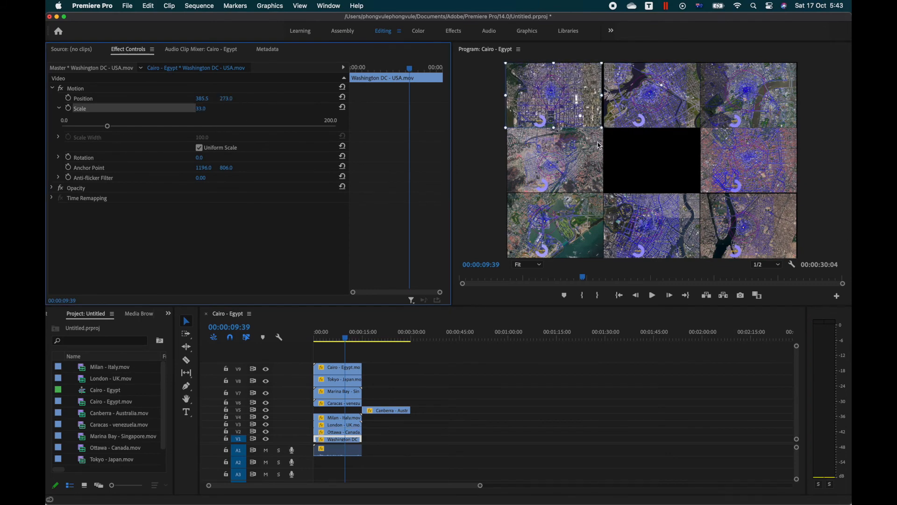
Step: Align the Washington DC clip with the Caracas clip below it by setting its horizontal position to 399
{"action": "right_click", "coordinate": [537, 171]}
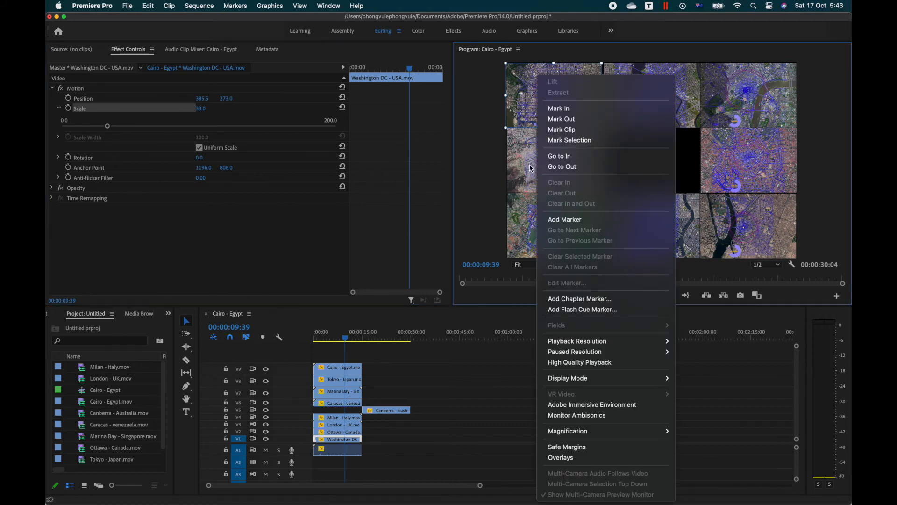
{"action": "left_click", "coordinate": [532, 169]}
{"action": "right_click", "coordinate": [527, 168]}
{"action": "left_click", "coordinate": [527, 167]}
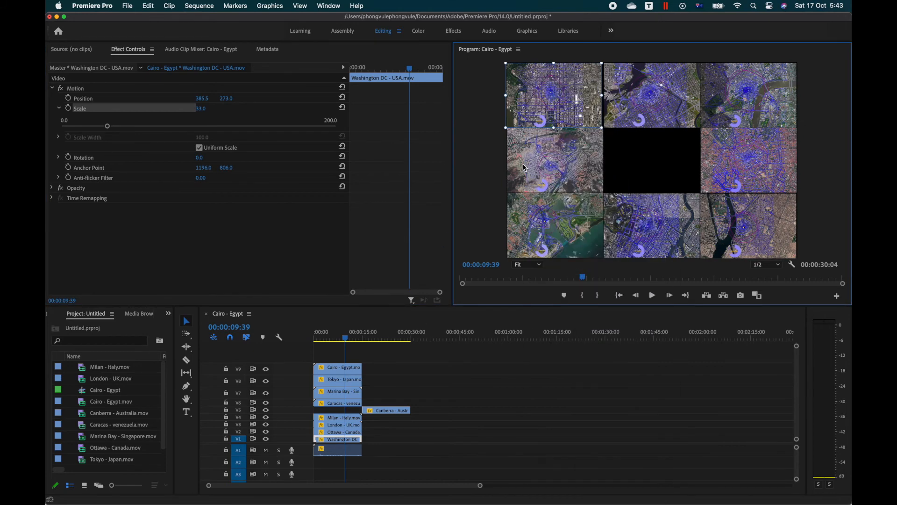
{"action": "left_click", "coordinate": [525, 167]}
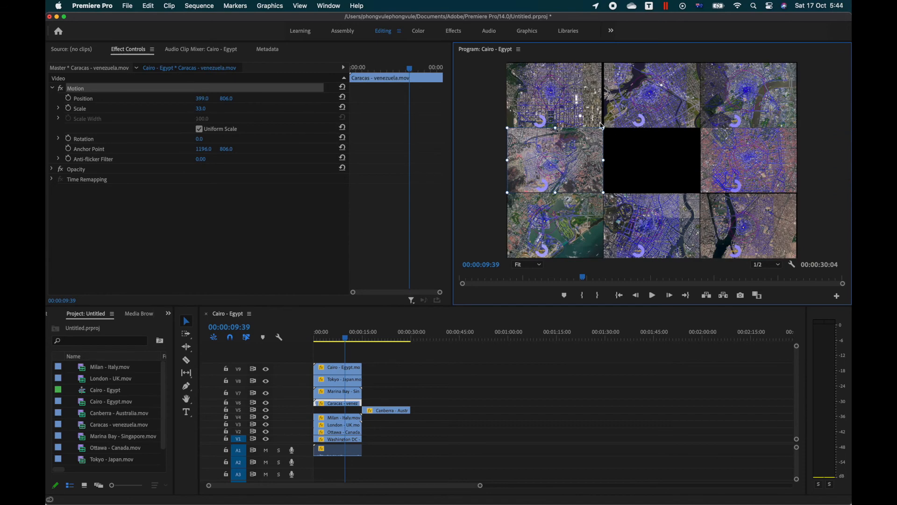
{"action": "left_click", "coordinate": [585, 105]}
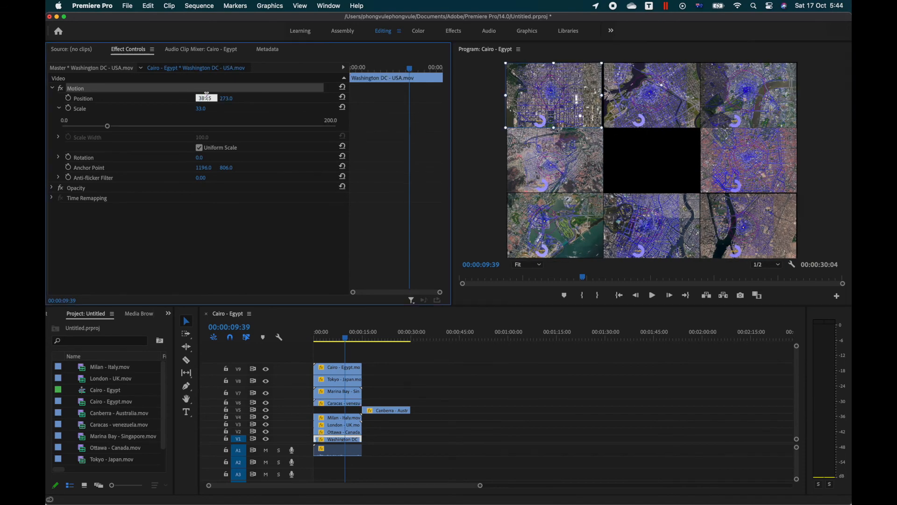
{"action": "type", "text": "399"}
{"action": "key", "text": "Return"}
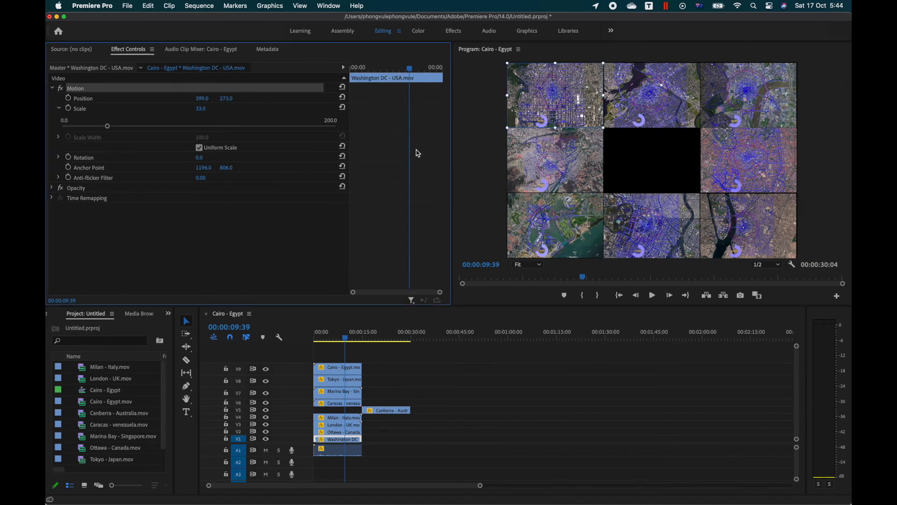
Step: Set the horizontal position of the Marina Bay clip to 399 to line up the grid's first column
{"action": "key", "text": "grave"}
{"action": "left_click", "coordinate": [550, 223]}
{"action": "left_click", "coordinate": [205, 98]}
{"action": "type", "text": "399"}
{"action": "key", "text": "Return"}
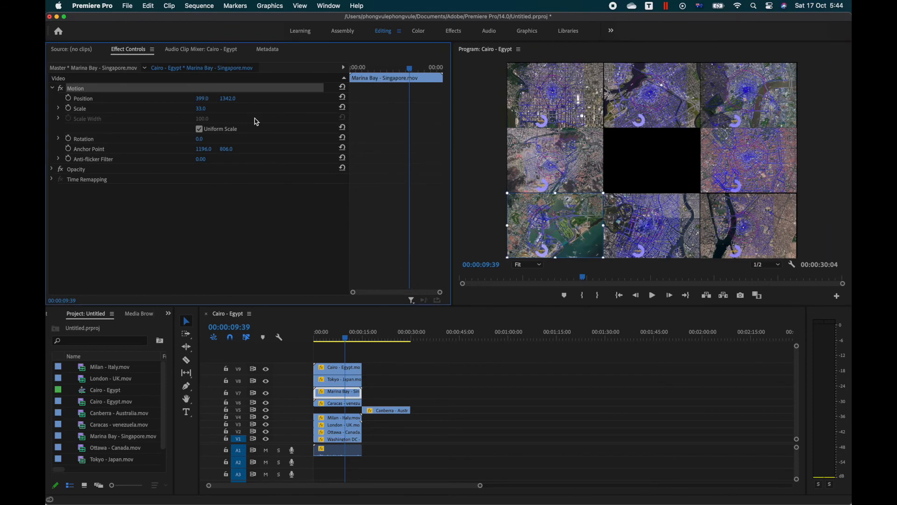
Step: Set the Tokyo clip's vertical position to 1342, level with the Marina Bay clip in the bottom row
{"action": "left_click", "coordinate": [633, 221]}
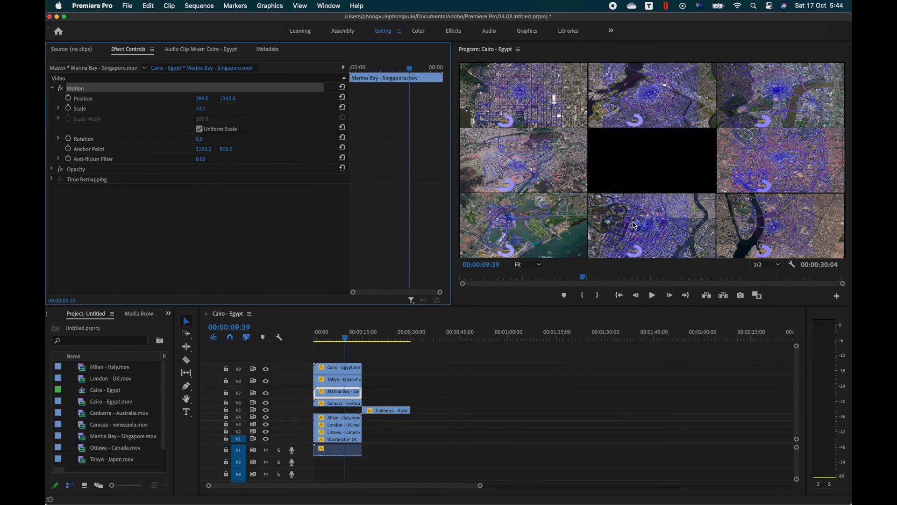
{"action": "left_click", "coordinate": [226, 98]}
{"action": "type", "text": "1342"}
{"action": "key", "text": "Return"}
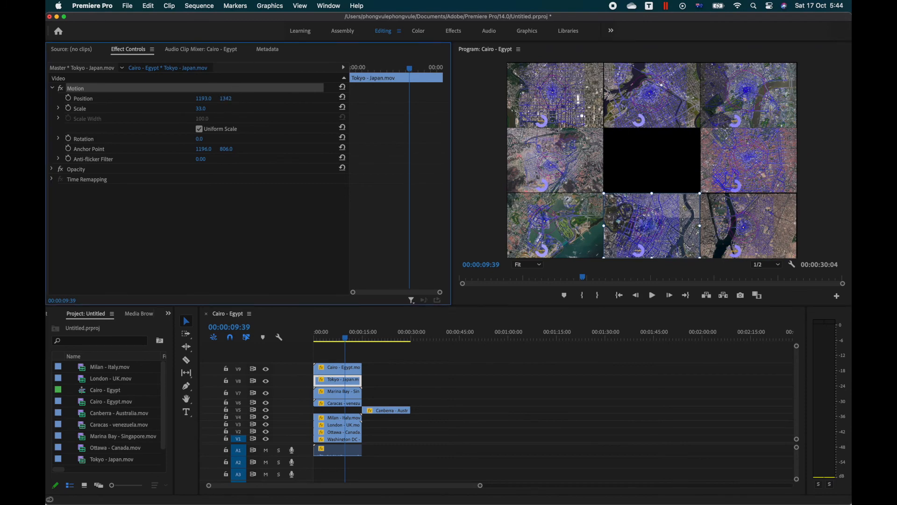
Step: Check the bottom-row clips and set the Cairo clip's vertical position to 1342
{"action": "left_click", "coordinate": [736, 221]}
{"action": "left_click", "coordinate": [588, 211]}
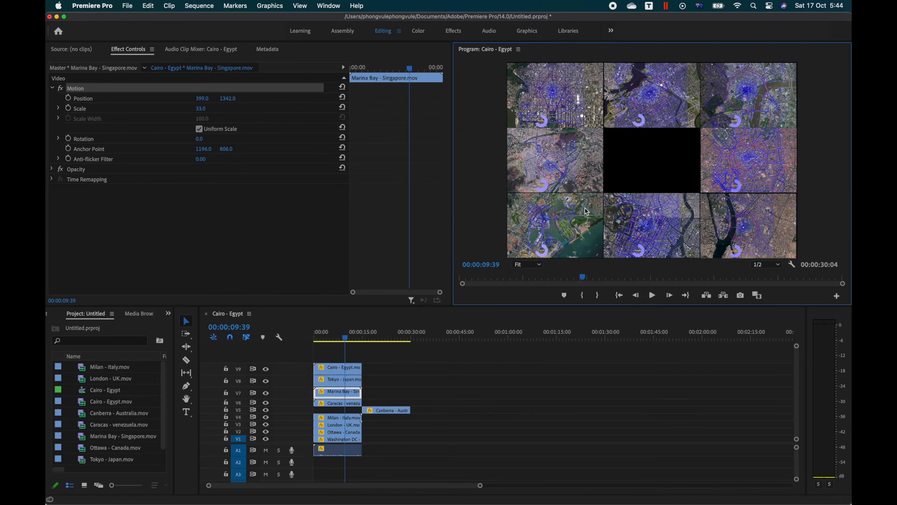
{"action": "left_click", "coordinate": [681, 217]}
{"action": "left_click", "coordinate": [565, 224]}
{"action": "left_click", "coordinate": [733, 236]}
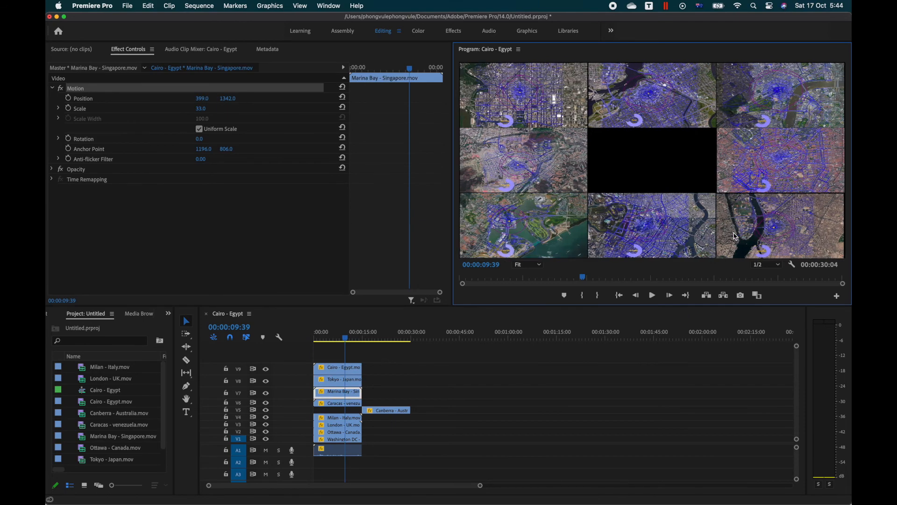
{"action": "left_click", "coordinate": [228, 98]}
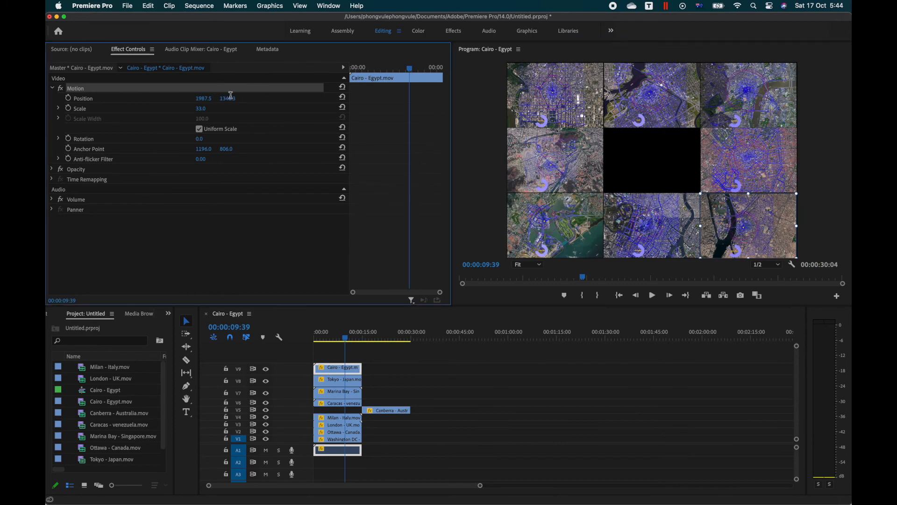
{"action": "type", "text": "1342"}
{"action": "key", "text": "Return"}
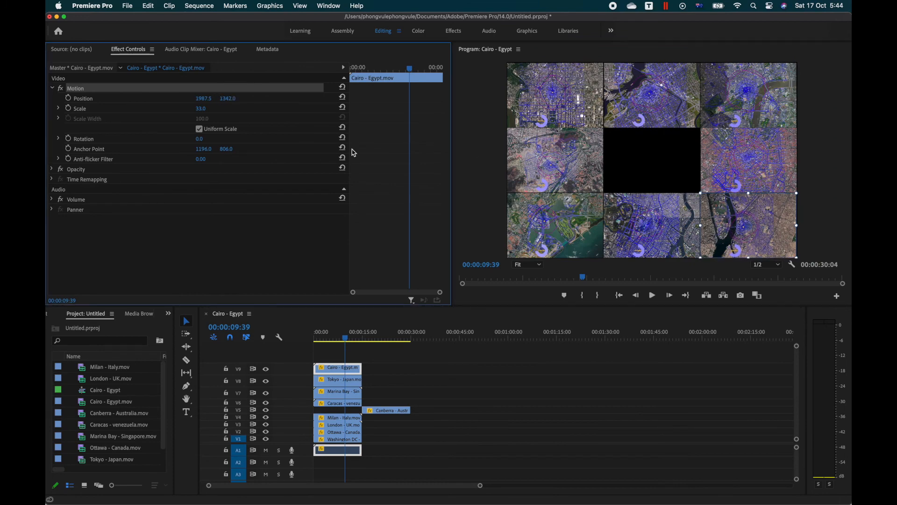
Step: Undo the accidental shift of the Tokyo clip together with the preceding Cairo position change
{"action": "left_click", "coordinate": [651, 225]}
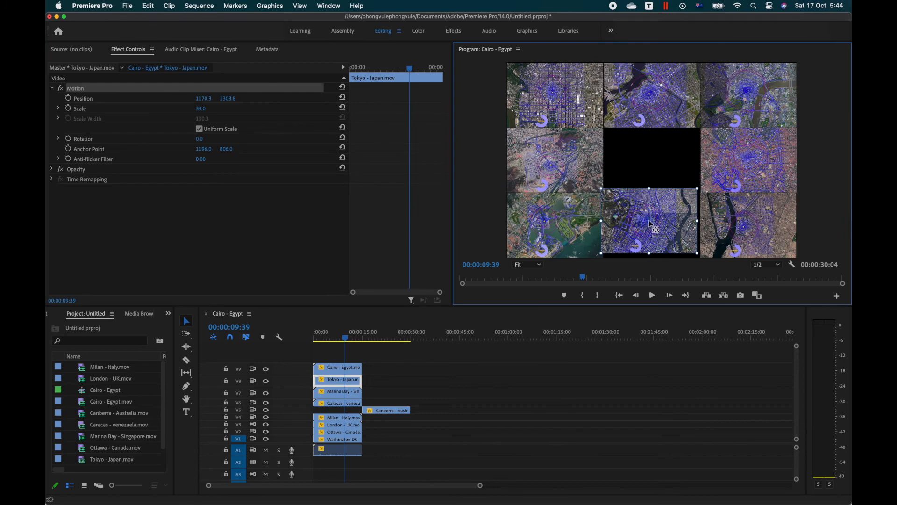
{"action": "left_click", "coordinate": [721, 229]}
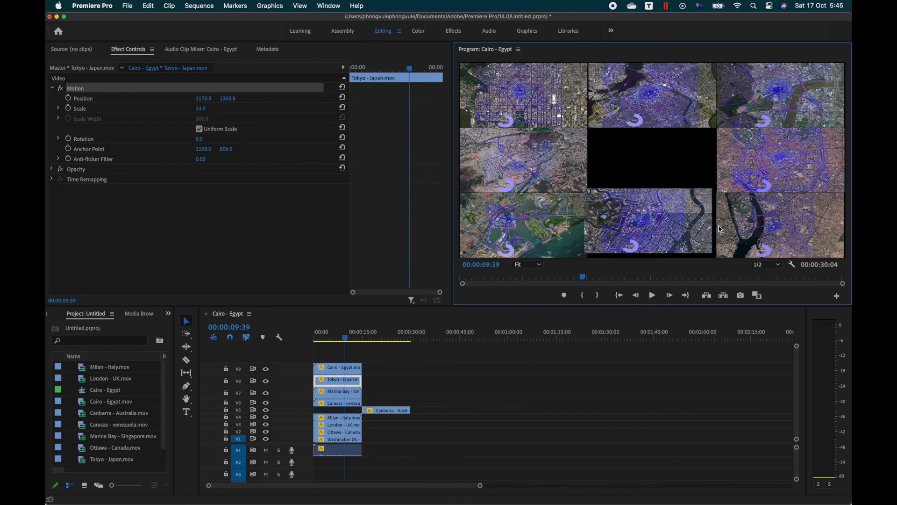
{"action": "key", "text": "super+z"}
{"action": "key", "text": "super+z"}
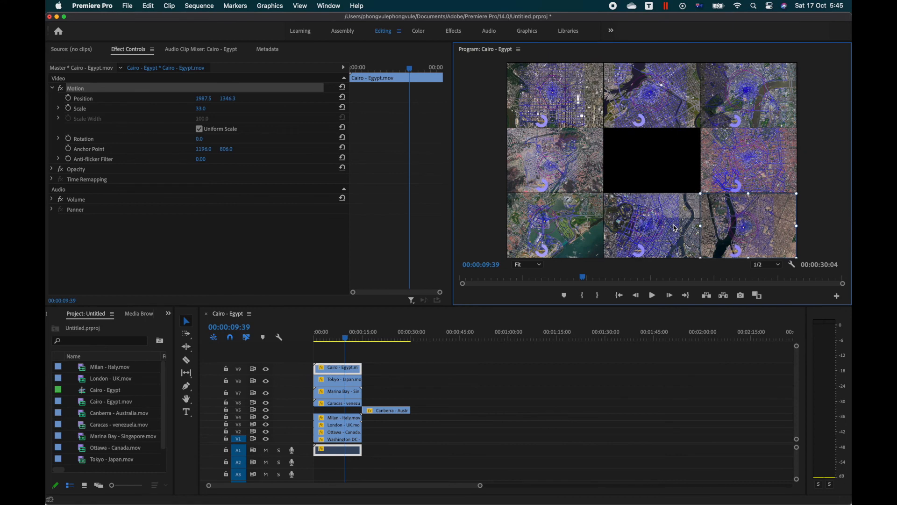
Step: Set the Cairo clip's vertical position to 1342 again so it lines up with the bottom row
{"action": "left_click", "coordinate": [228, 99]}
{"action": "type", "text": "1342"}
{"action": "key", "text": "Return"}
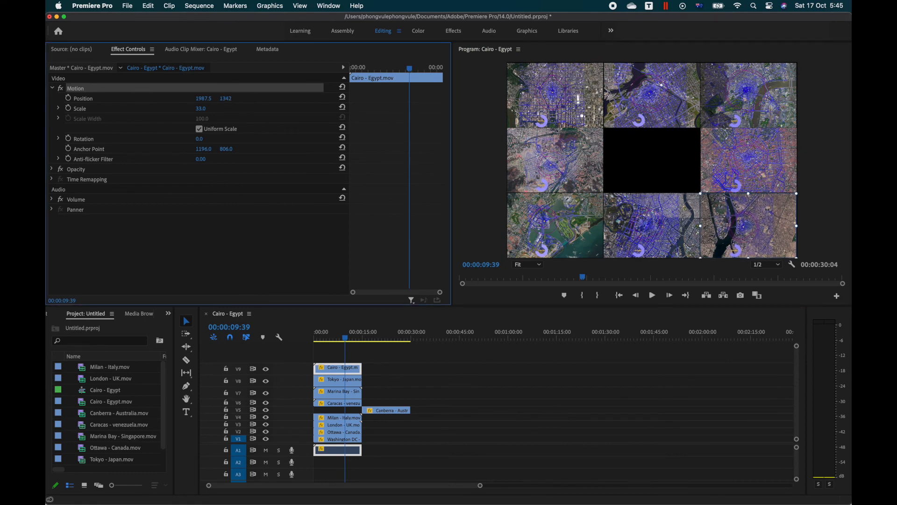
Step: Align the Ottawa and Canberra clips with Tokyo at horizontal position 1193, and move Canberra back to the start of the sequence
{"action": "left_click", "coordinate": [638, 221]}
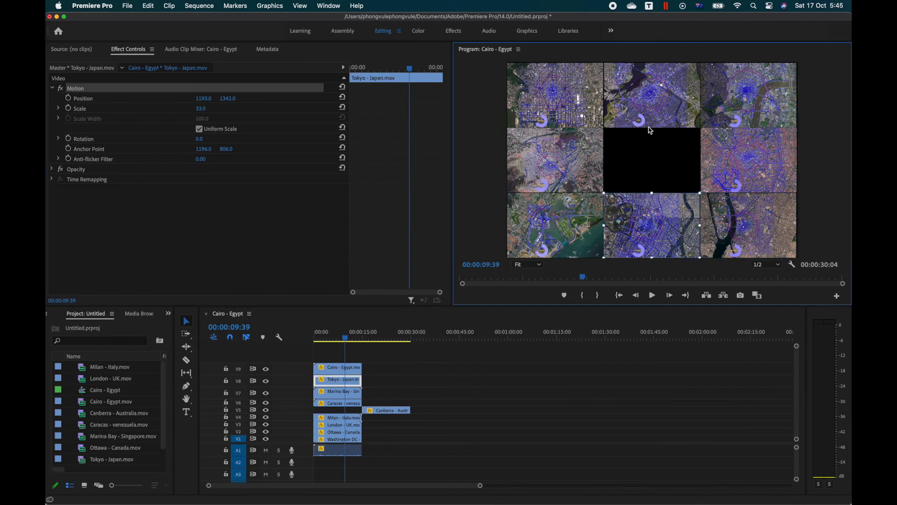
{"action": "left_click", "coordinate": [638, 99]}
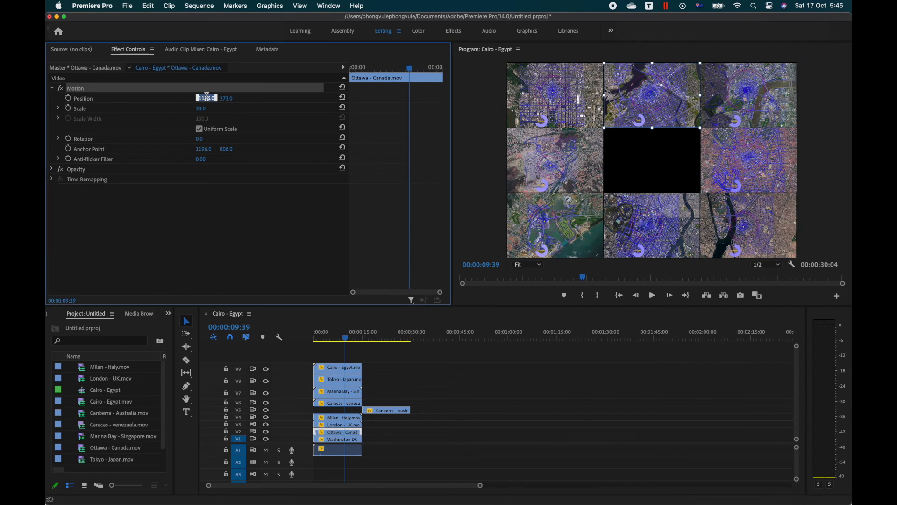
{"action": "left_click", "coordinate": [383, 411]}
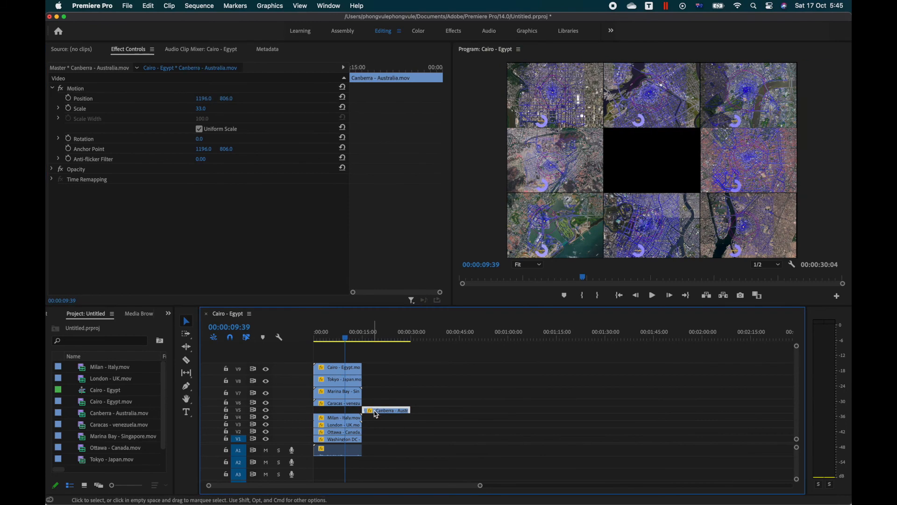
{"action": "left_click", "coordinate": [205, 99]}
{"action": "type", "text": "1193"}
{"action": "key", "text": "Return"}
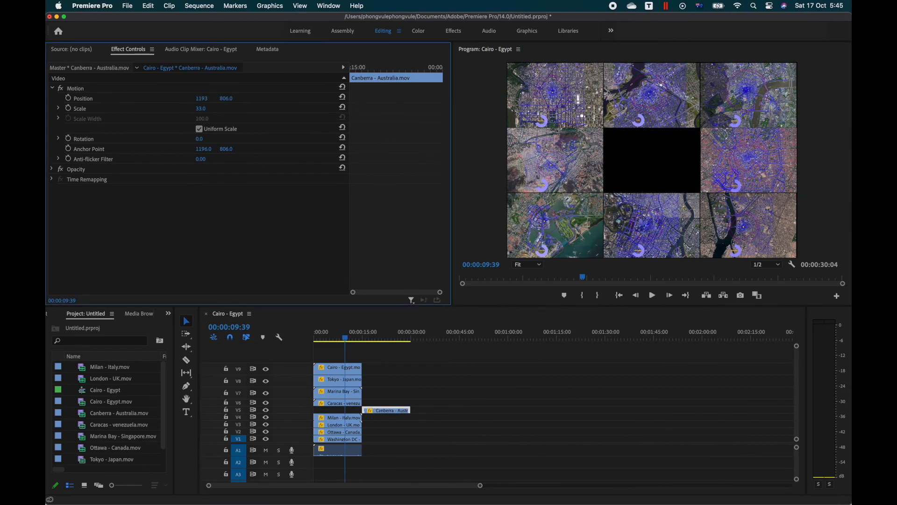
{"action": "left_click_drag", "start_coordinate": [382, 410], "coordinate": [334, 413]}
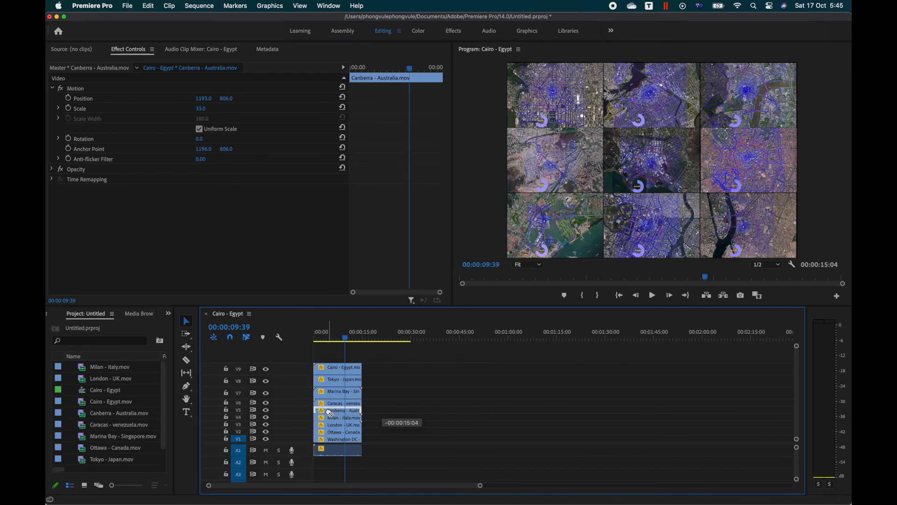
Step: Align the Milan clip with the Cairo clip below it by setting its horizontal position to 1987.5
{"action": "left_click", "coordinate": [757, 227]}
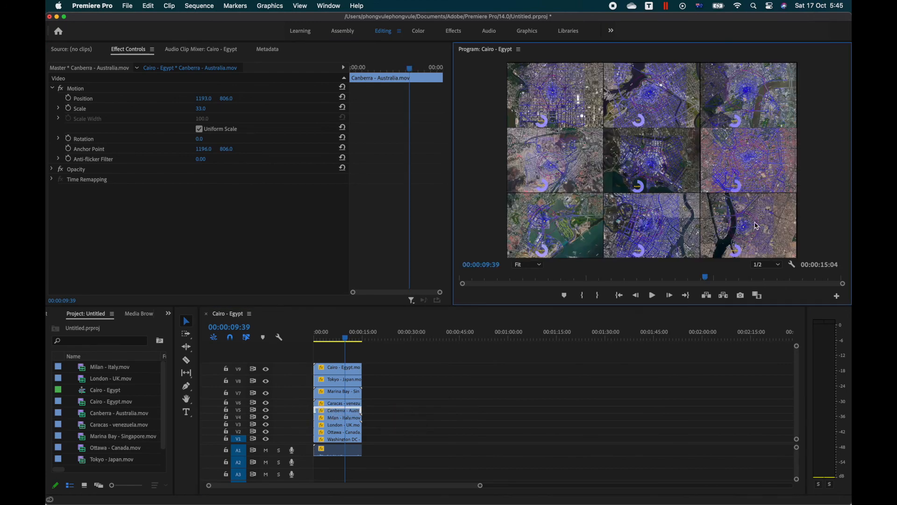
{"action": "left_click", "coordinate": [757, 227]}
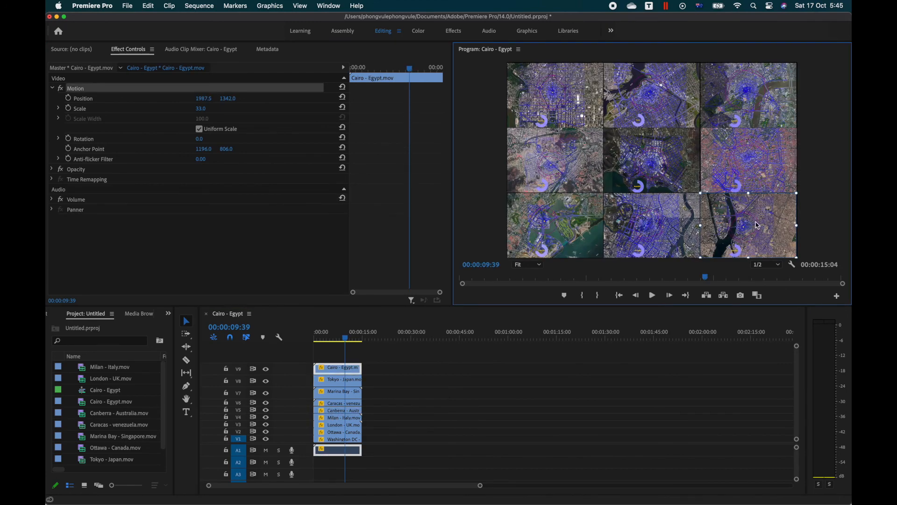
{"action": "key", "text": "grave"}
{"action": "left_click", "coordinate": [761, 169]}
{"action": "left_click", "coordinate": [204, 98]}
{"action": "type", "text": "1987.5"}
{"action": "key", "text": "Return"}
Step: Set the London clip's horizontal position to 1987.5 to line up the grid's third column
{"action": "left_click", "coordinate": [742, 105]}
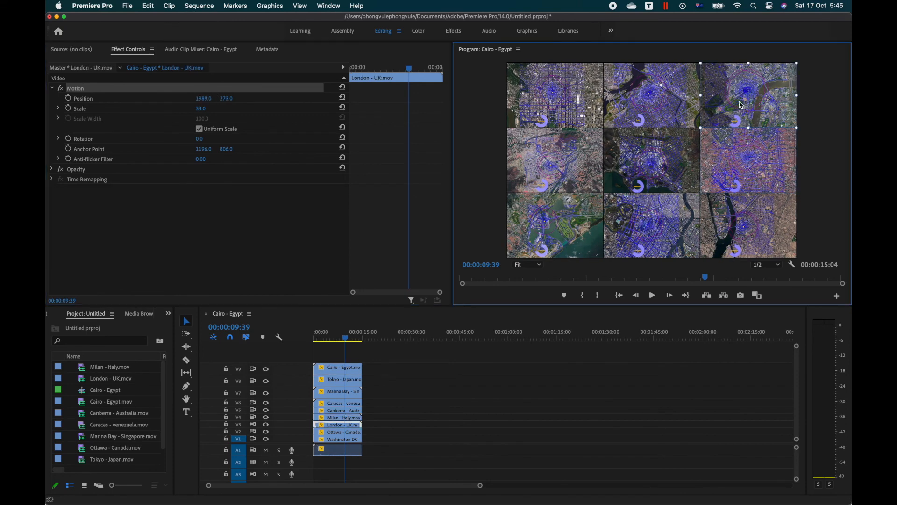
{"action": "left_click", "coordinate": [204, 98]}
{"action": "type", "text": "1987.5"}
{"action": "key", "text": "Return"}
{"action": "left_click", "coordinate": [821, 172]}
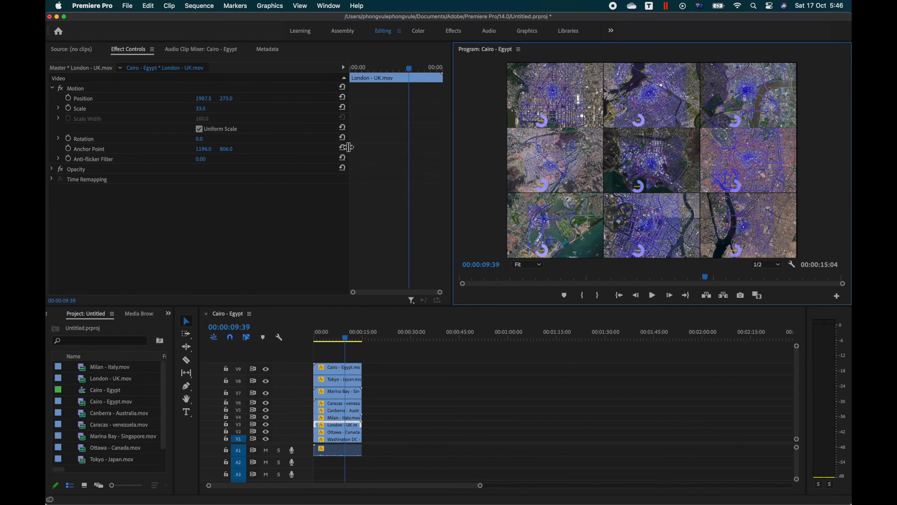
Step: Play the finished nine-clip grid from the start of the sequence
{"action": "left_click_drag", "start_coordinate": [705, 278], "coordinate": [460, 283]}
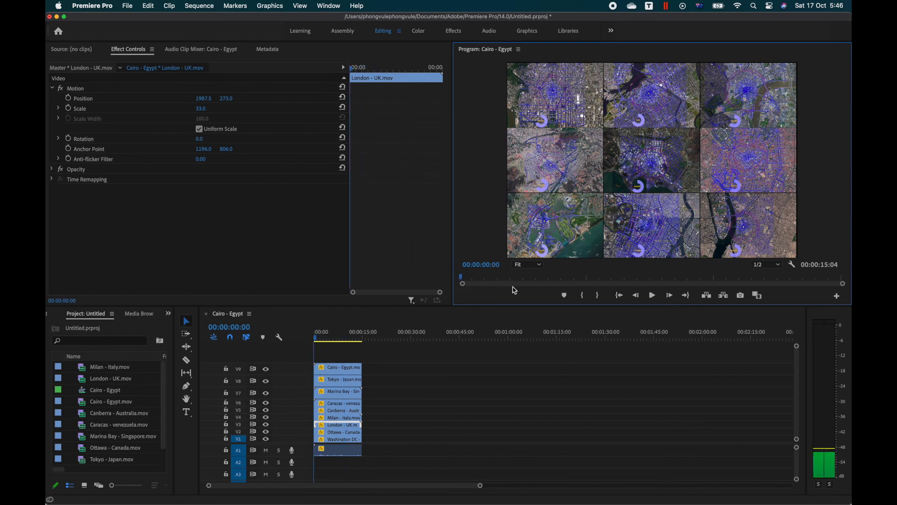
{"action": "left_click", "coordinate": [653, 294]}
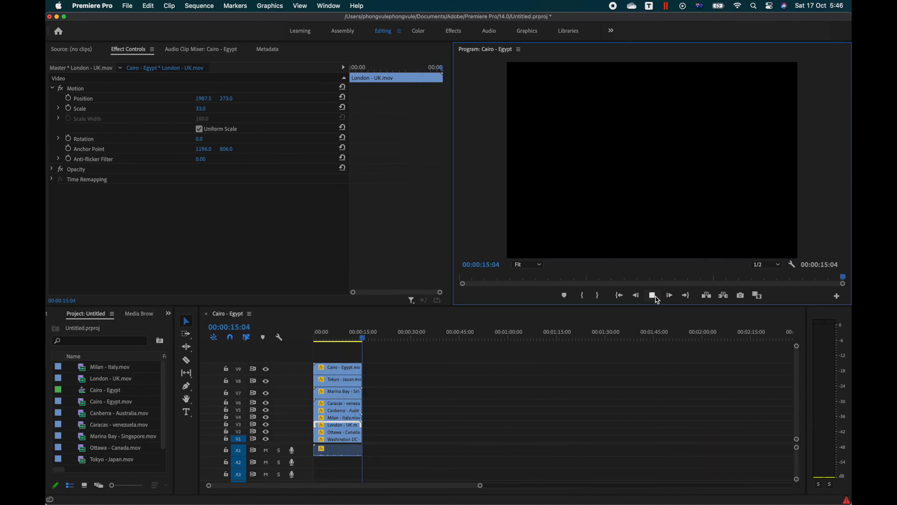
{"action": "mouse_move", "coordinate": [375, 503]}
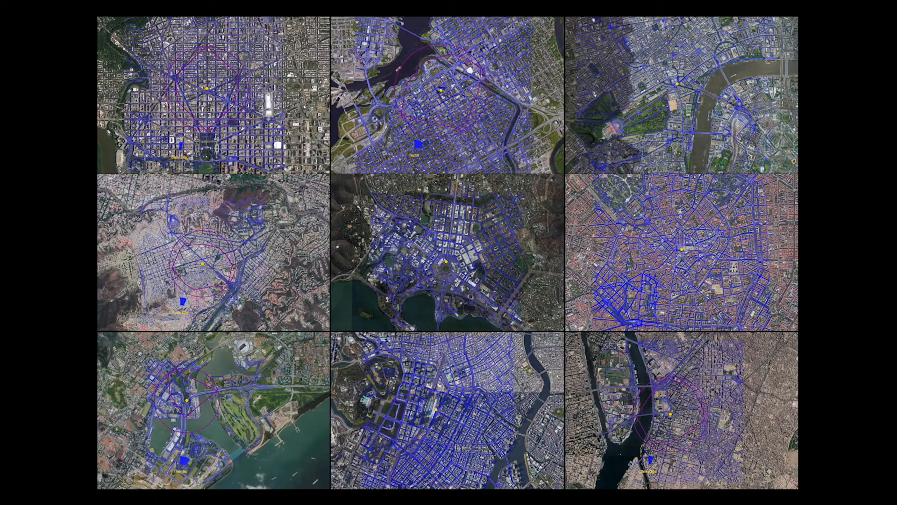